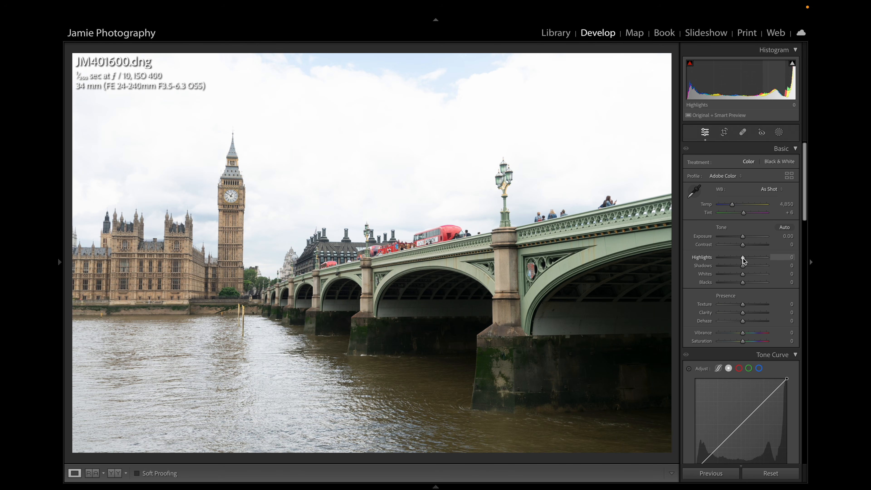
Step: Set the photo's Highlights to −100, Shadows to +100 and Exposure to −1.10
left_click_drag(743, 258, 718, 258)
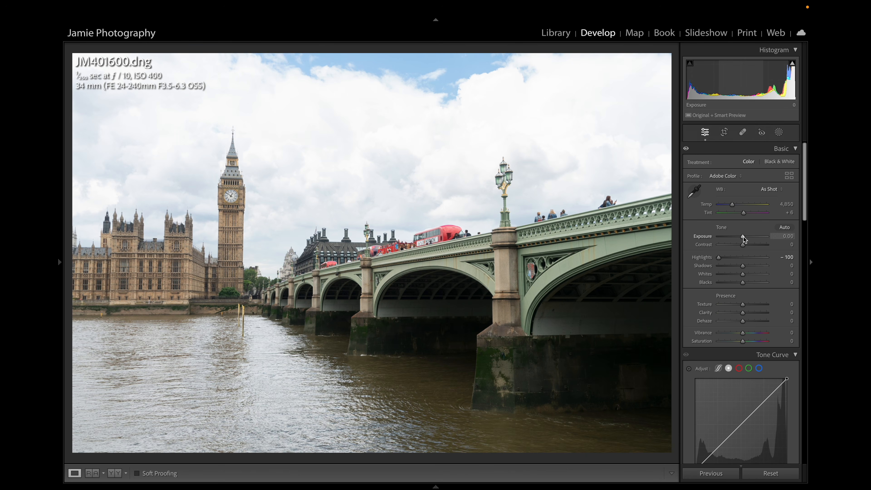
left_click_drag(744, 237, 740, 238)
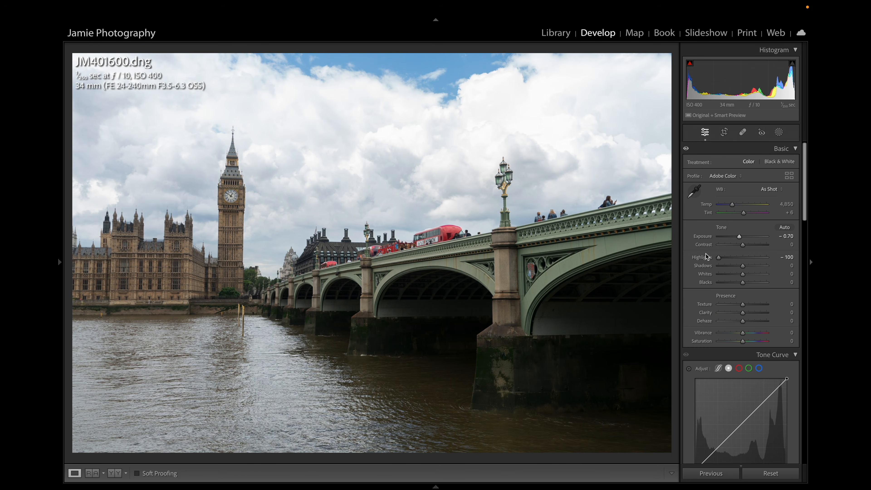
left_click_drag(742, 268, 787, 268)
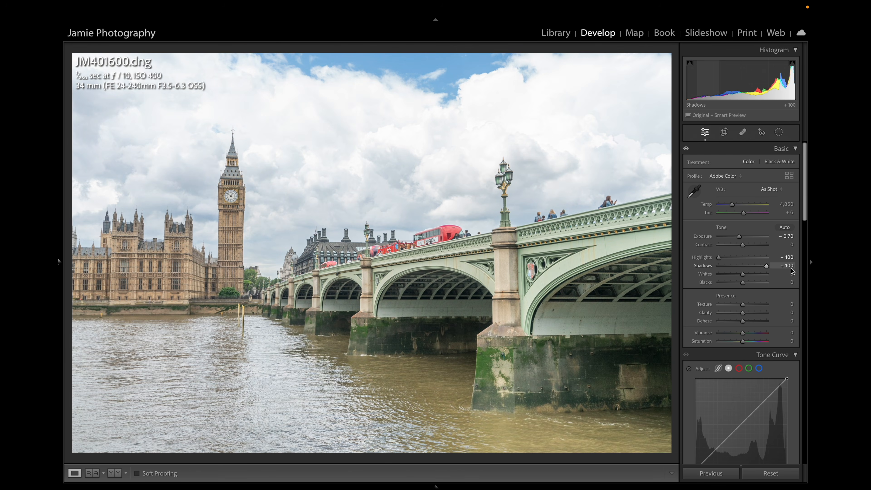
left_click_drag(742, 238, 740, 238)
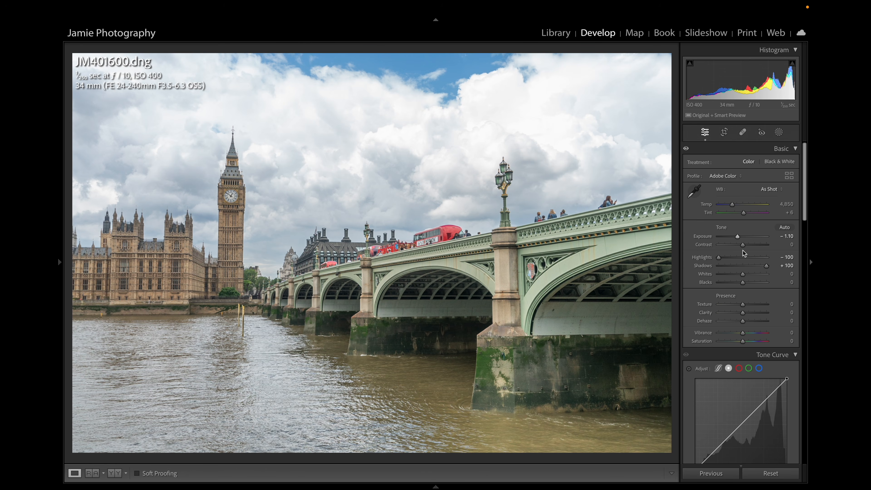
Step: Straighten the photo's perspective with the Auto Upright correction
scroll(742, 250, "down", 3)
scroll(743, 250, "down", 10)
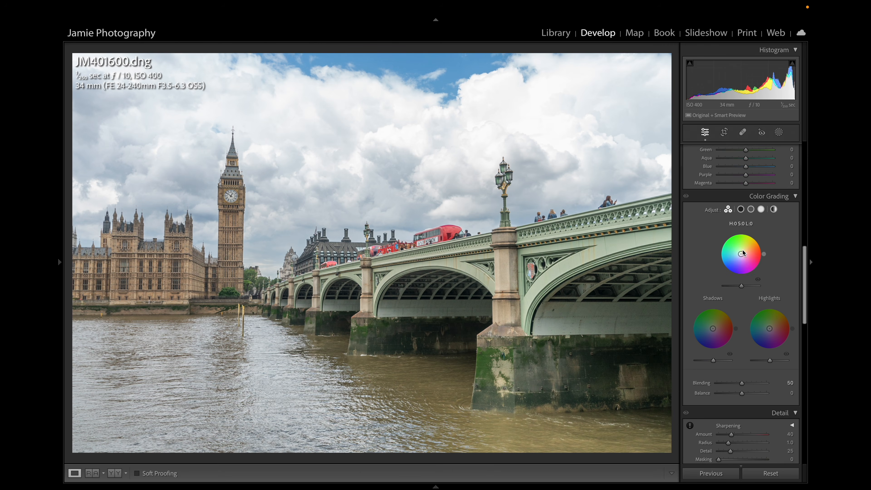
scroll(743, 249, "down", 8)
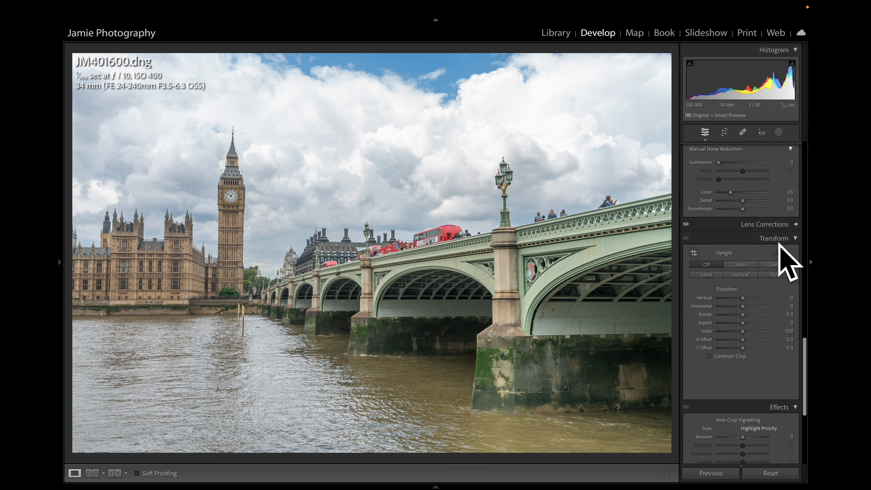
left_click(742, 268)
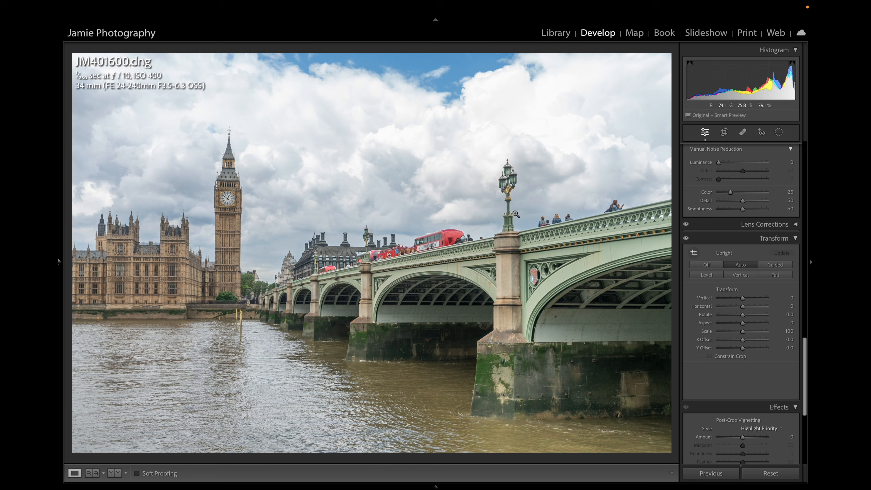
Step: Try Guided Upright with vertical guides along the bridge lamp post and the clock tower, and return to the Auto correction
left_click(773, 267)
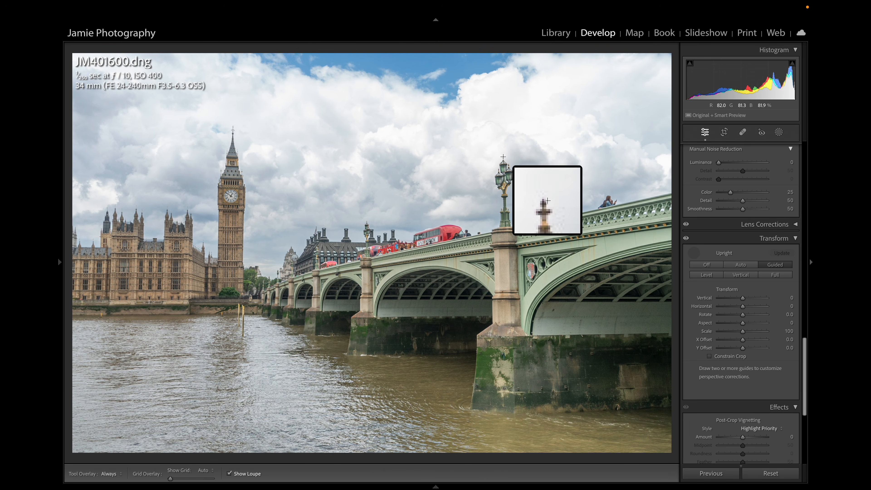
left_click_drag(504, 157, 507, 324)
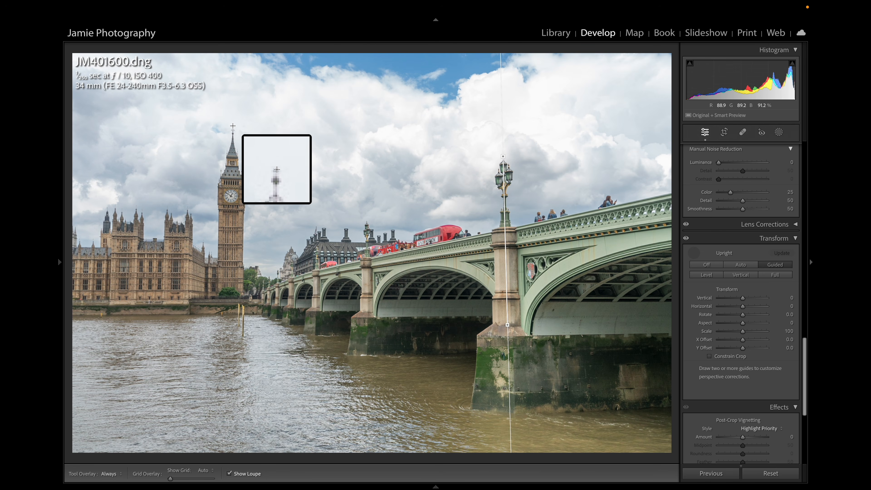
left_click_drag(233, 125, 229, 300)
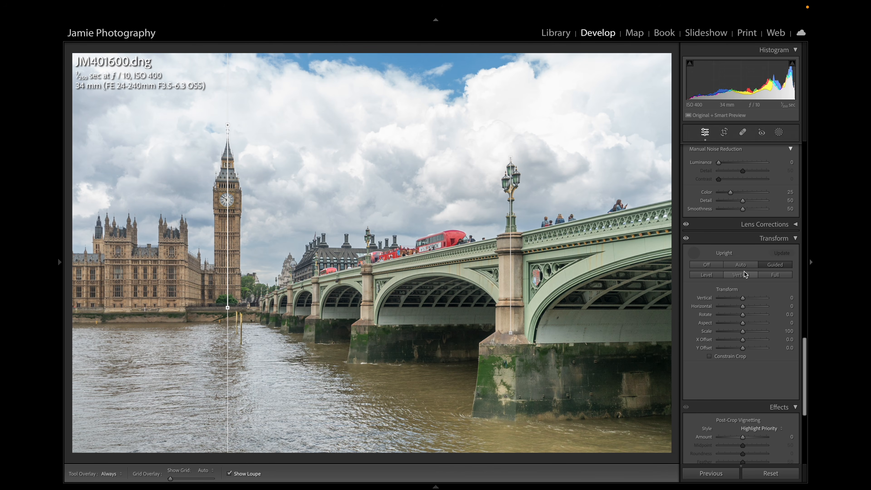
left_click(695, 253)
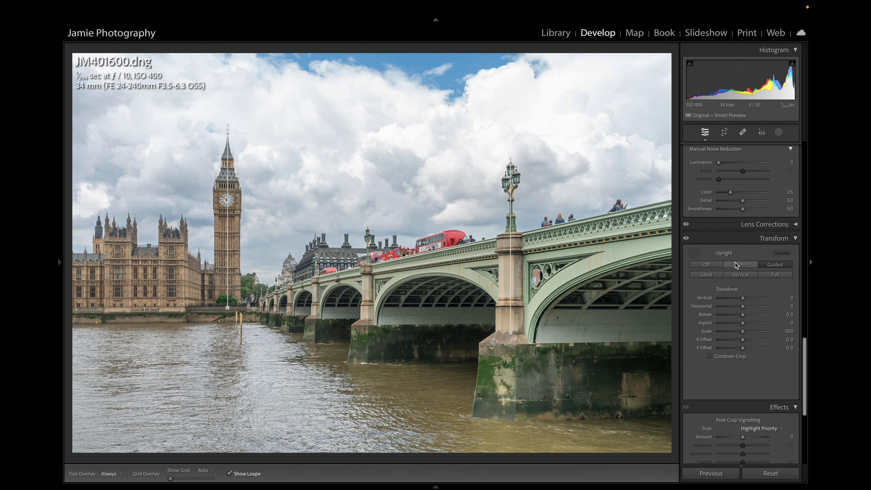
left_click(726, 267)
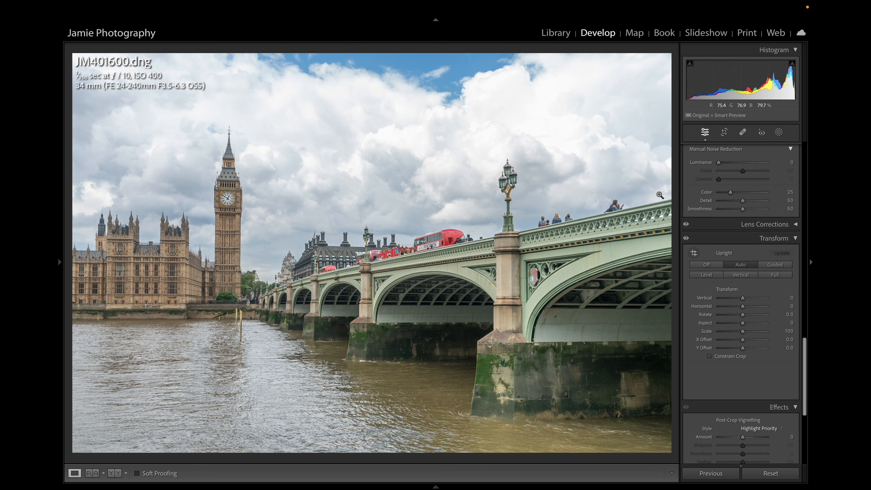
Step: Try a Contrast of +43 and the Black & White treatment, and switch the photo back to Color
scroll(686, 244, "up", 6)
scroll(683, 244, "up", 8)
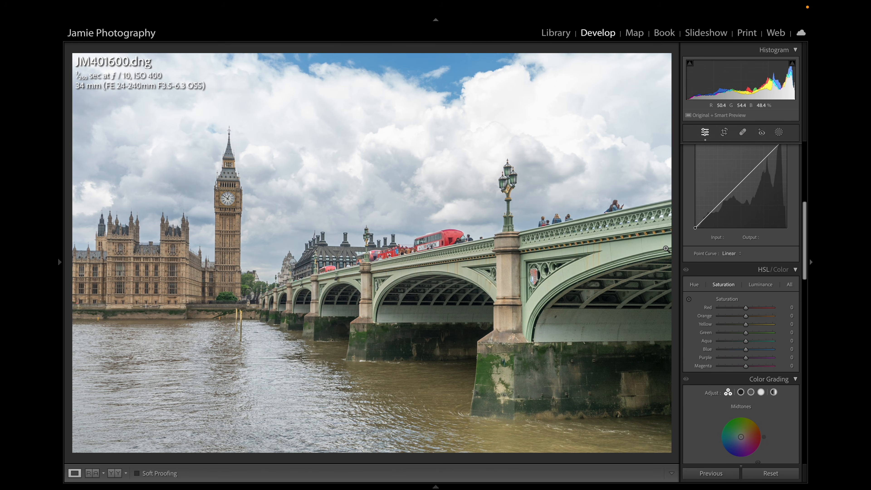
scroll(759, 244, "up", 6)
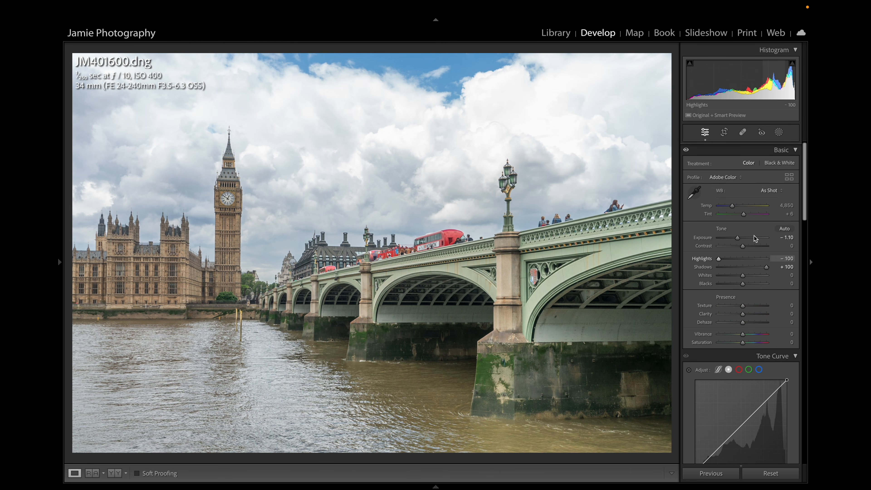
left_click_drag(744, 245, 754, 247)
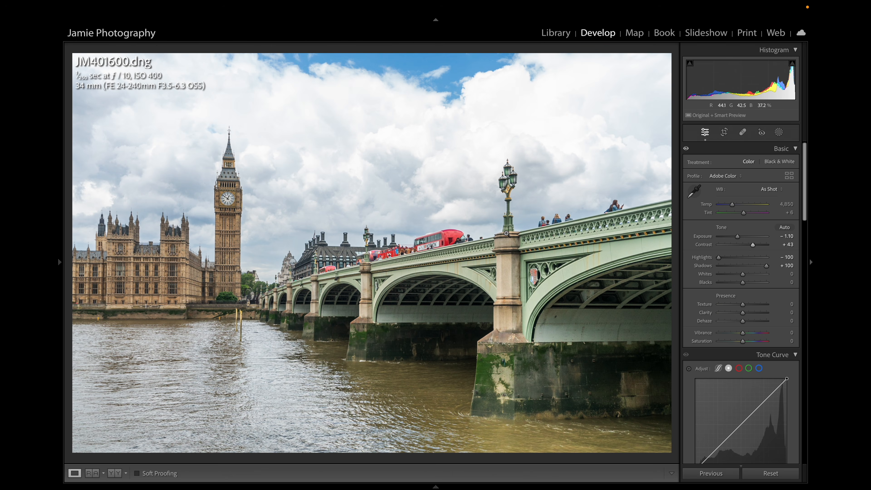
left_click(785, 164)
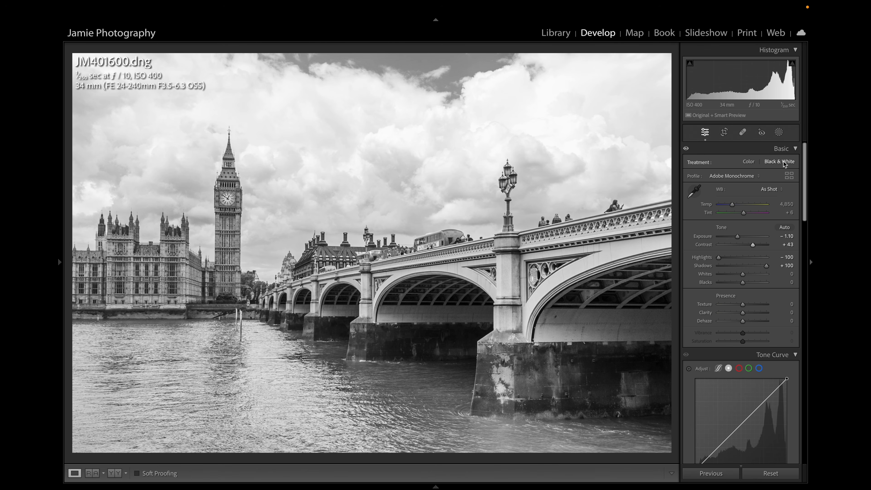
left_click(748, 162)
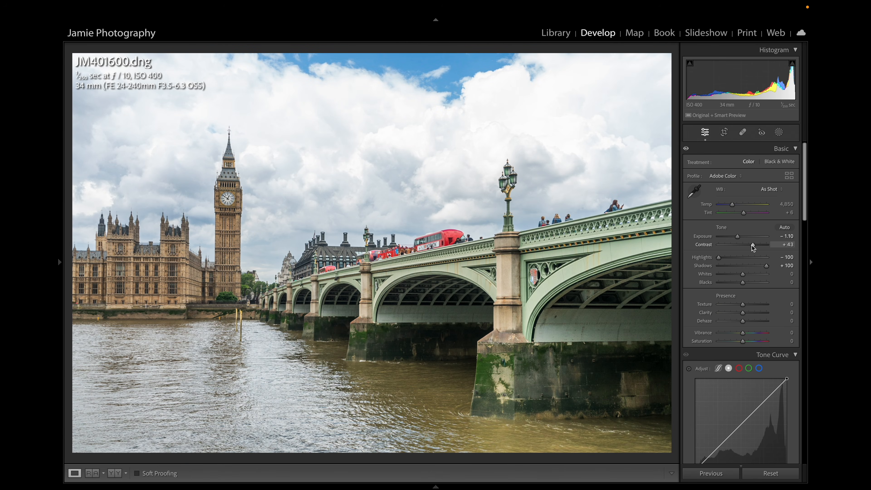
Step: Reduce the photo's Contrast to +5 and darken its Exposure to −2.00
left_click_drag(752, 245, 742, 248)
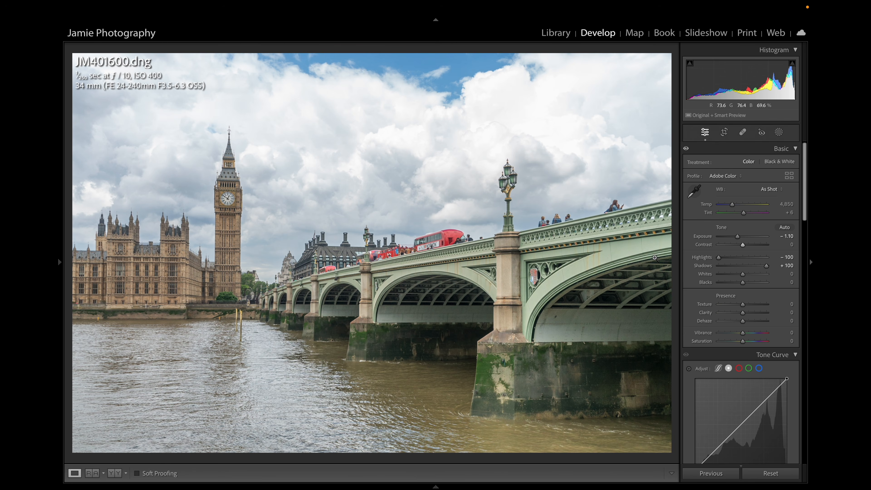
left_click_drag(743, 245, 745, 245)
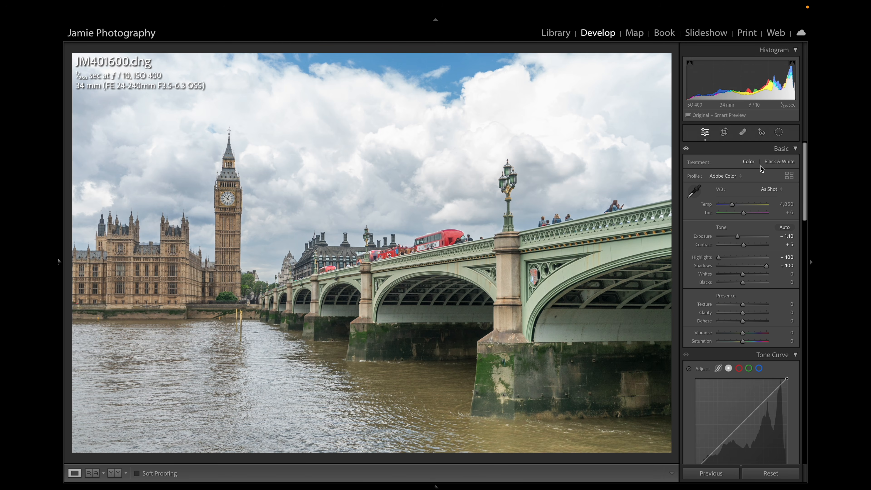
left_click_drag(738, 237, 734, 239)
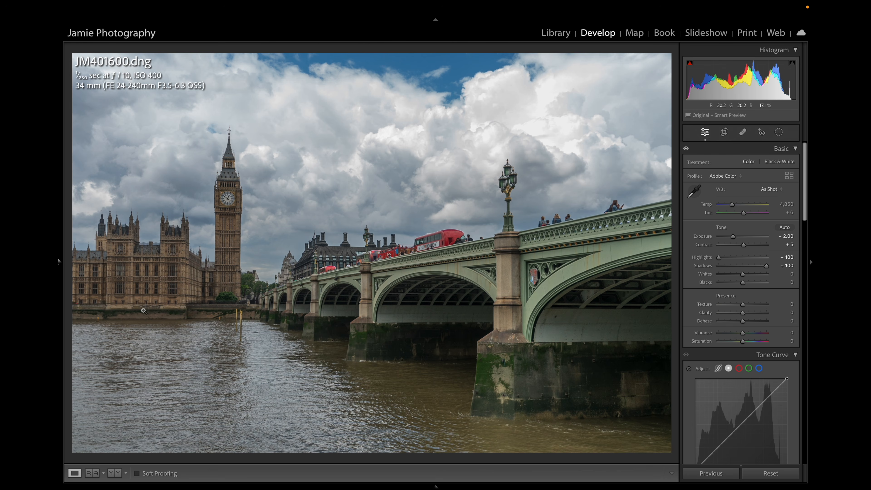
Step: Add a slanted linear gradient mask rising over the river, with Exposure −1.19 and Highlights −20 and its overlay hidden
left_click(778, 132)
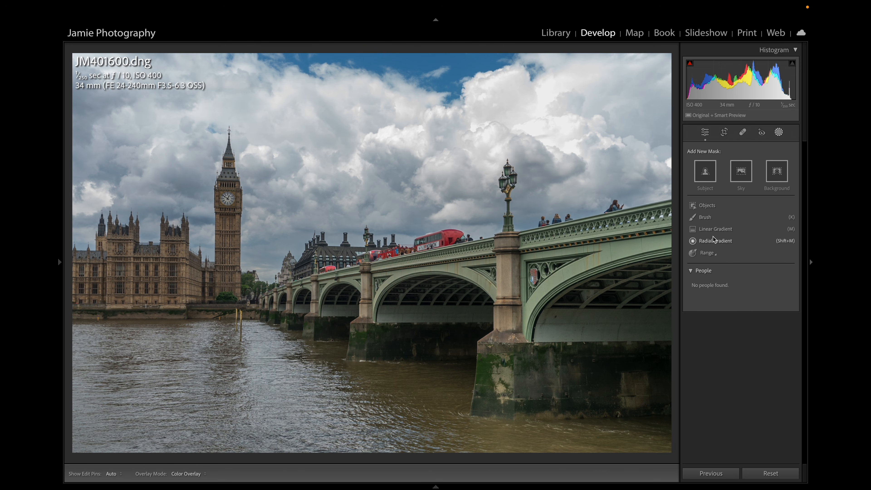
left_click(715, 229)
left_click_drag(115, 421, 155, 246)
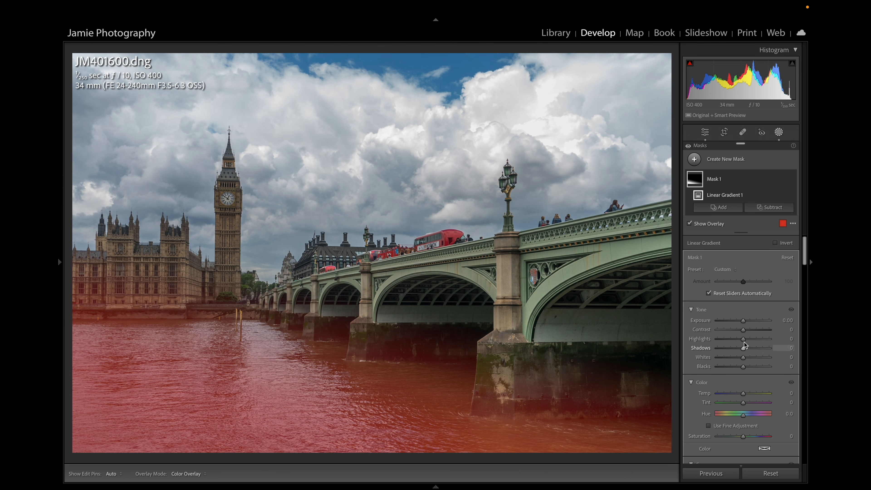
key("o")
left_click_drag(742, 321, 738, 339)
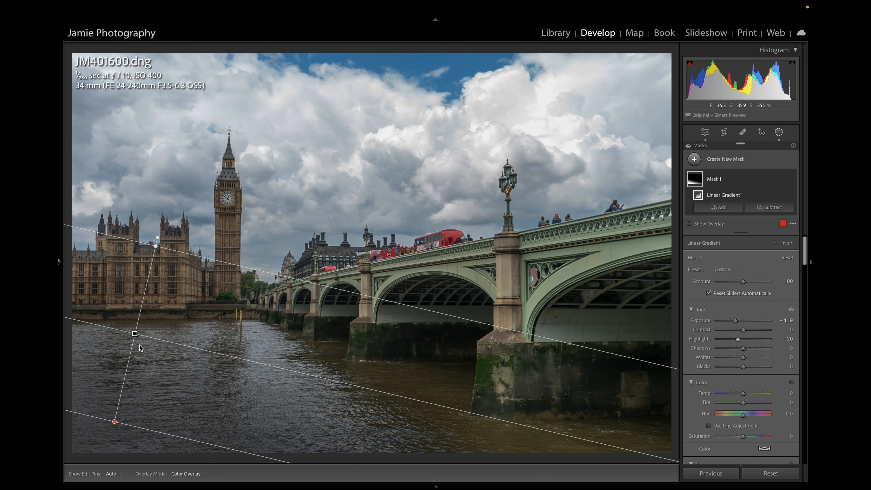
Step: Duplicate the river gradient mask and move the copy down into the lower-left corner of the water
right_click(134, 334)
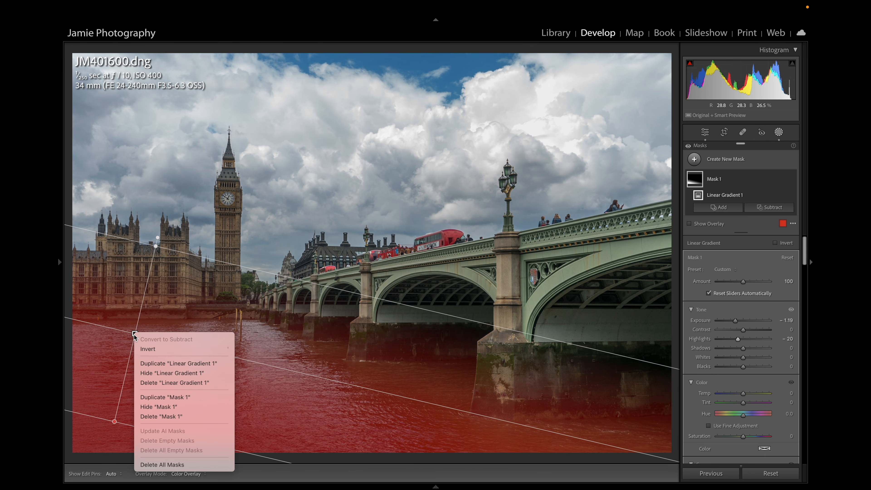
left_click(149, 397)
left_click_drag(134, 334, 138, 357)
left_click_drag(135, 313, 110, 409)
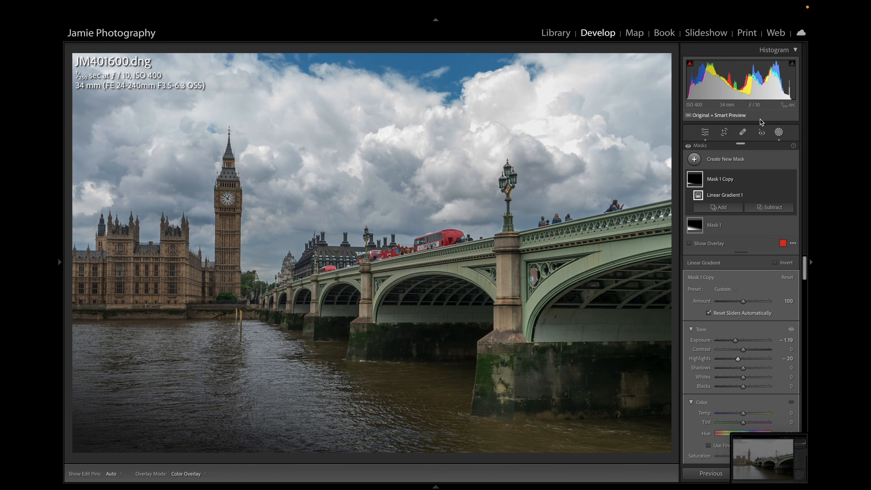
Step: Add a new linear gradient mask running from the top of the sky down to mid-sky at a slight slant
left_click(723, 163)
left_click(725, 254)
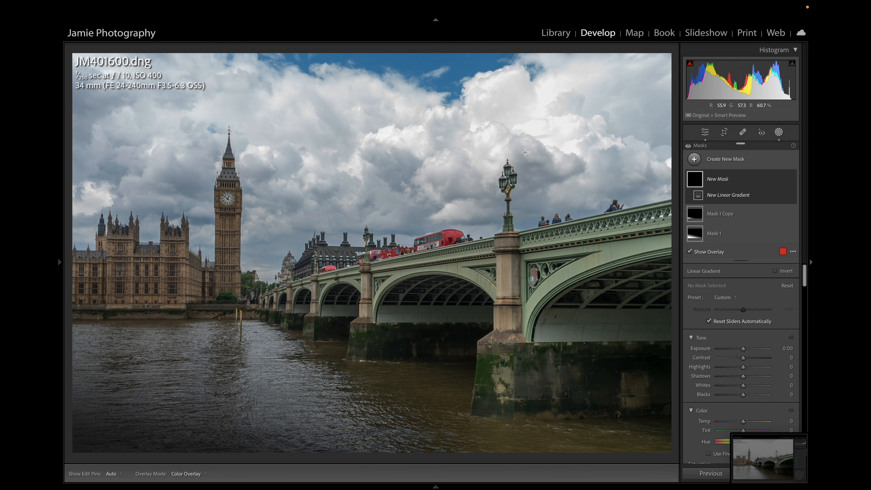
left_click_drag(421, 65, 402, 204)
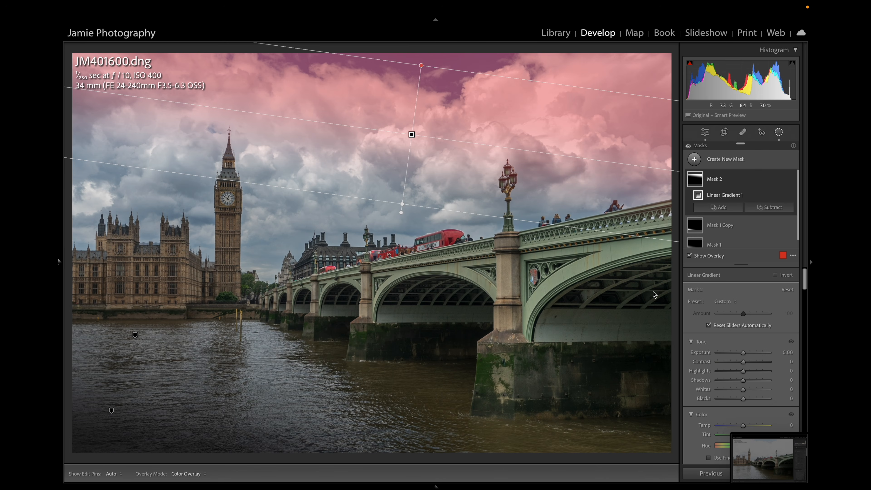
Step: Set the sky gradient's Temp to −18, Exposure to −0.81 and Highlights to −39, and stretch its lower edge down to the bridge
scroll(735, 361, "down", 1)
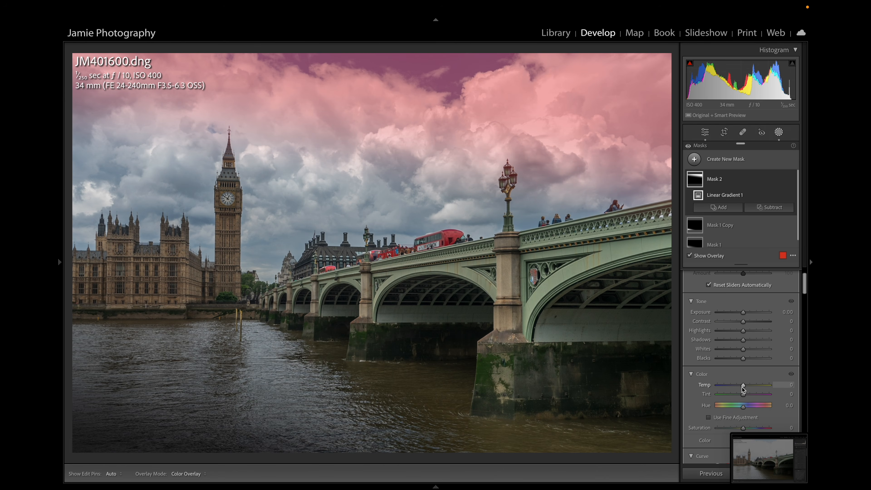
key("o")
left_click_drag(742, 389, 738, 391)
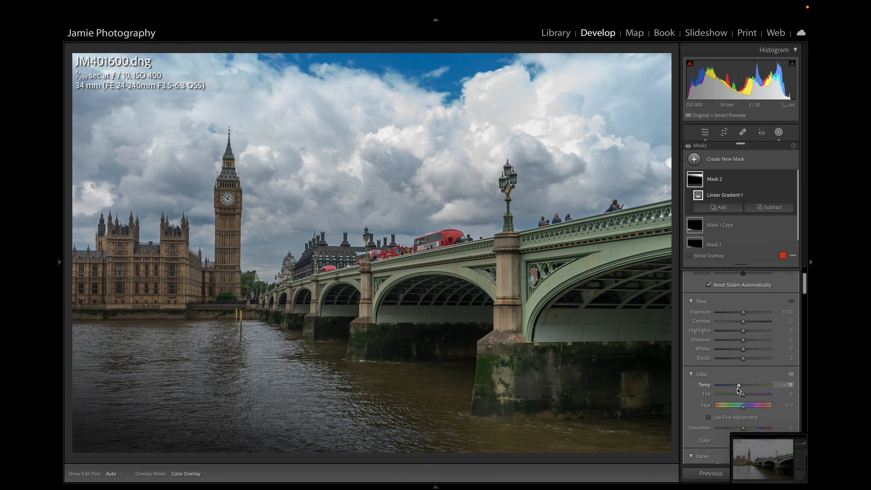
left_click_drag(743, 314, 734, 332)
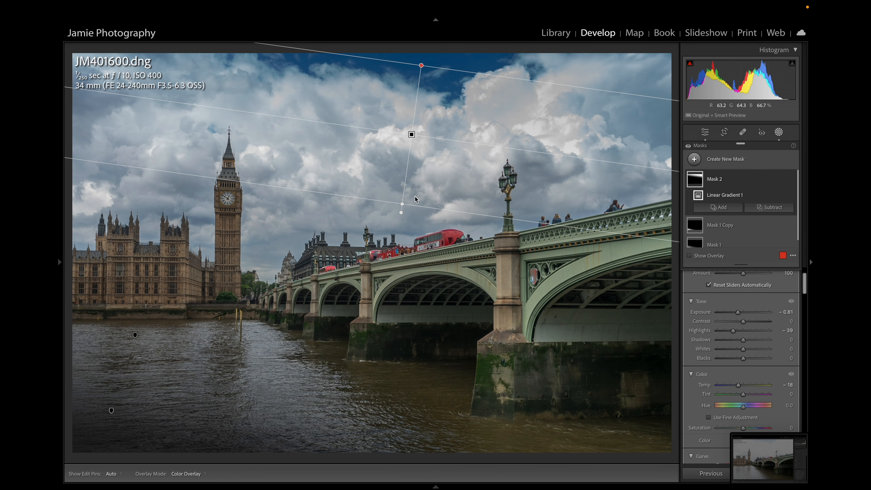
left_click_drag(402, 205, 401, 231)
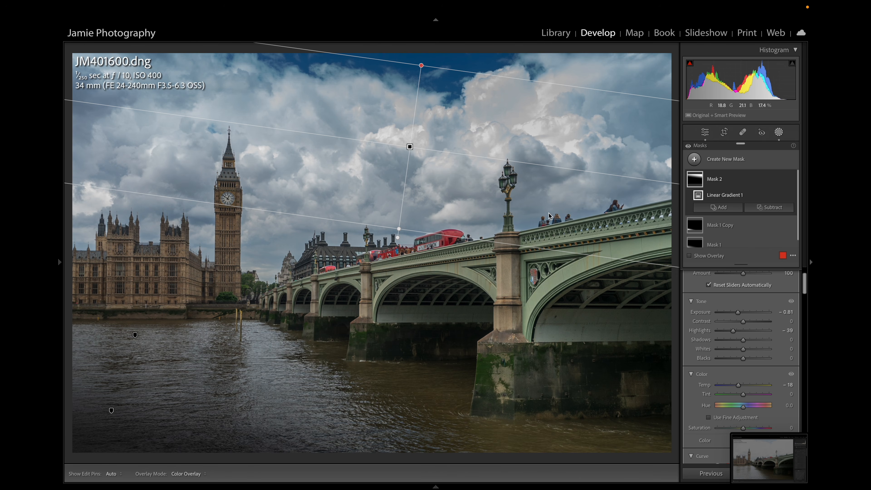
Step: Subtract a Select Sky selection from the sky gradient mask and invert that selection to keep the effect off the buildings
mouse_move(718, 176)
left_click(769, 207)
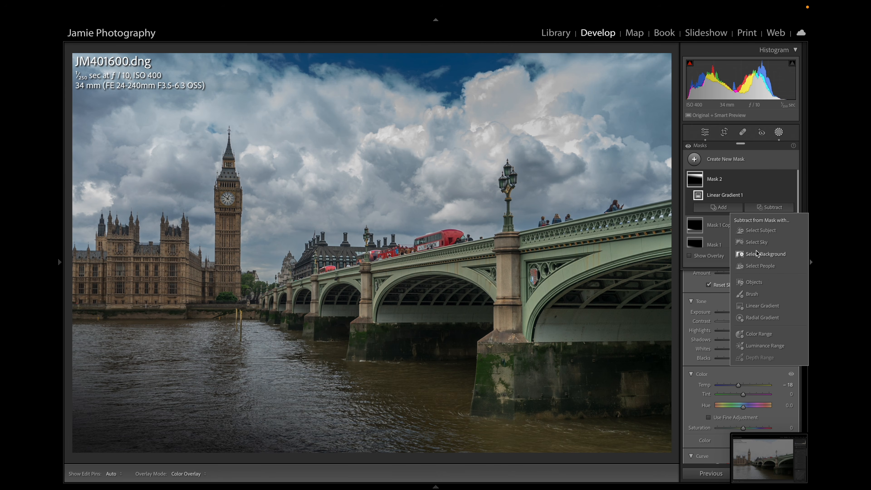
left_click(757, 242)
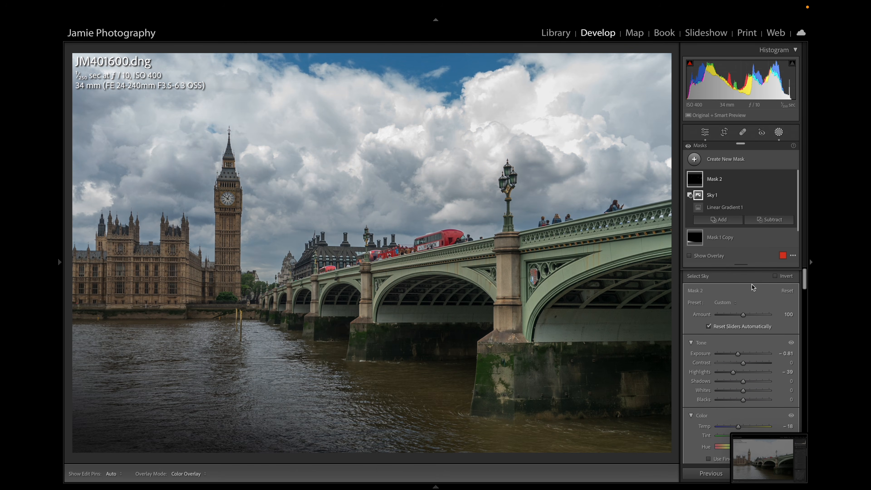
left_click(774, 275)
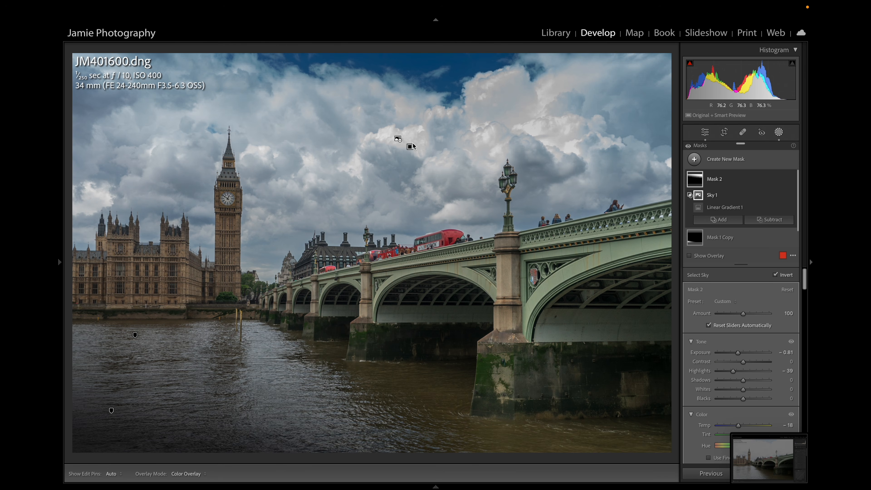
Step: Duplicate the sky gradient mask, shift the copy toward the upper-right sky and shorten its lower edge to the lamp top
right_click(412, 144)
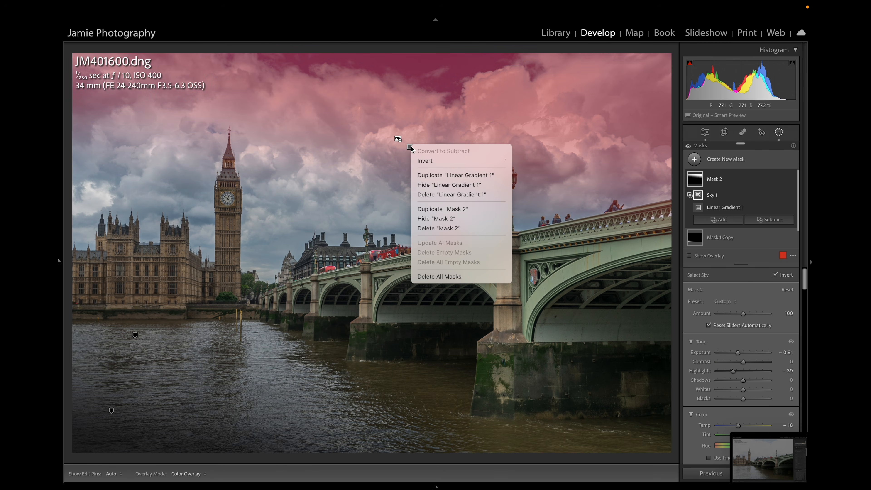
left_click(434, 209)
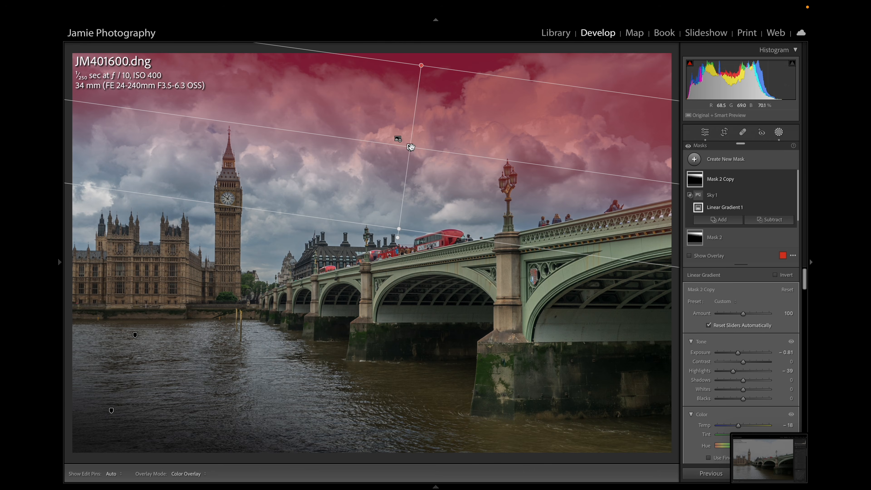
left_click_drag(410, 147, 514, 136)
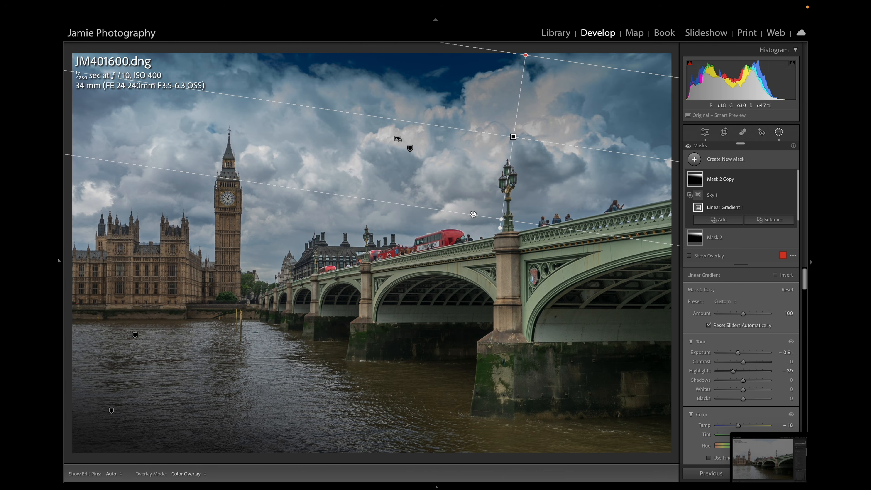
left_click_drag(473, 214, 477, 161)
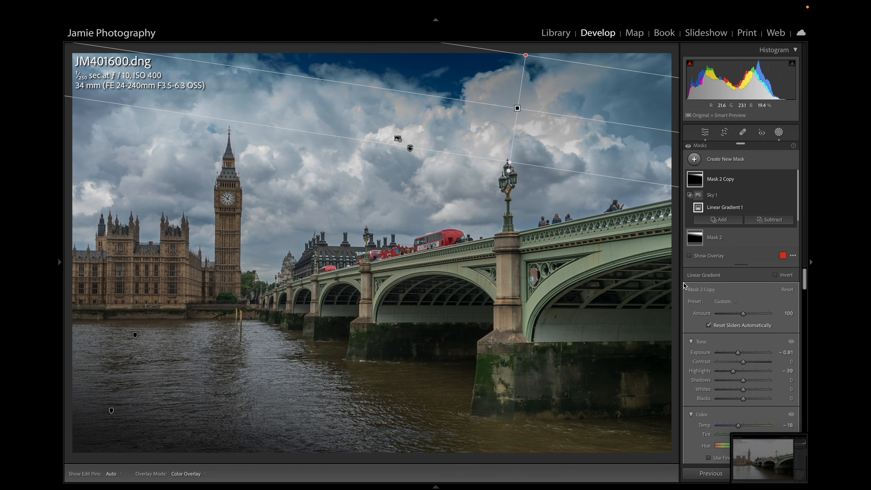
Step: Set the copied sky gradient's Exposure to −0.84 and Temp to 1
left_click_drag(736, 353, 741, 355)
double_click(741, 426)
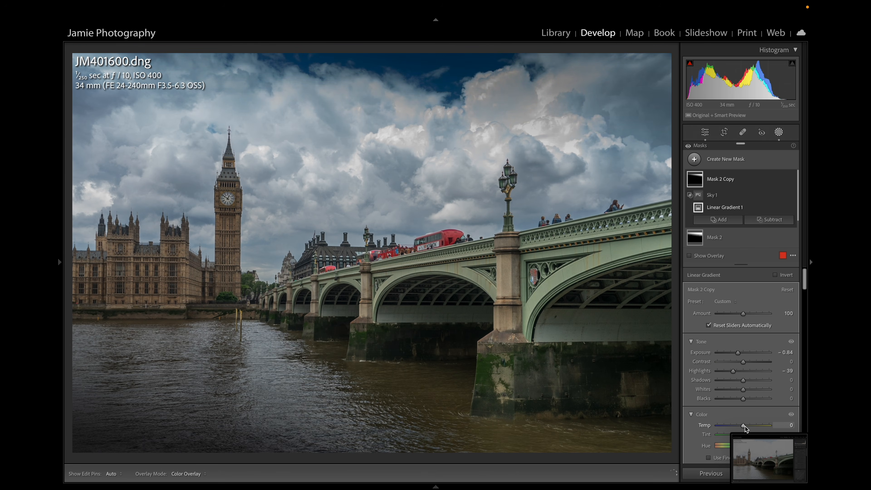
left_click_drag(744, 427, 745, 428)
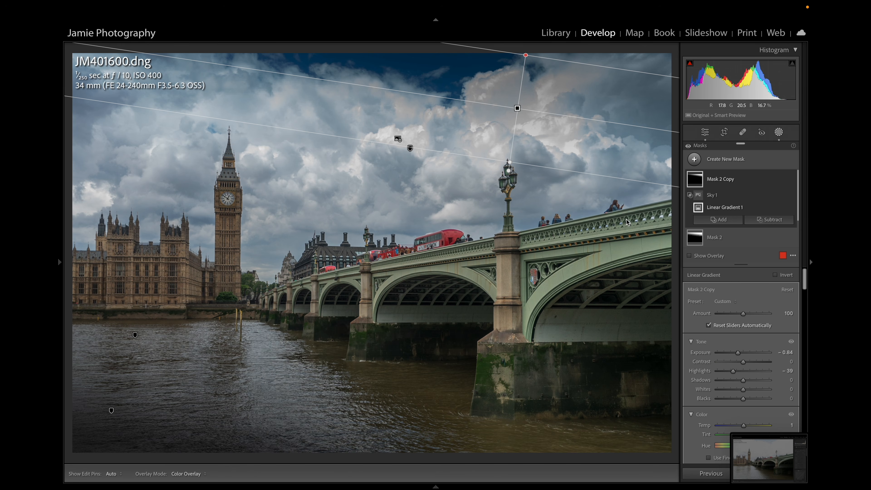
Step: Create a Color Range mask from the bridge's green paint, set Refine to 1 and sample more points along its arches
left_click(729, 160)
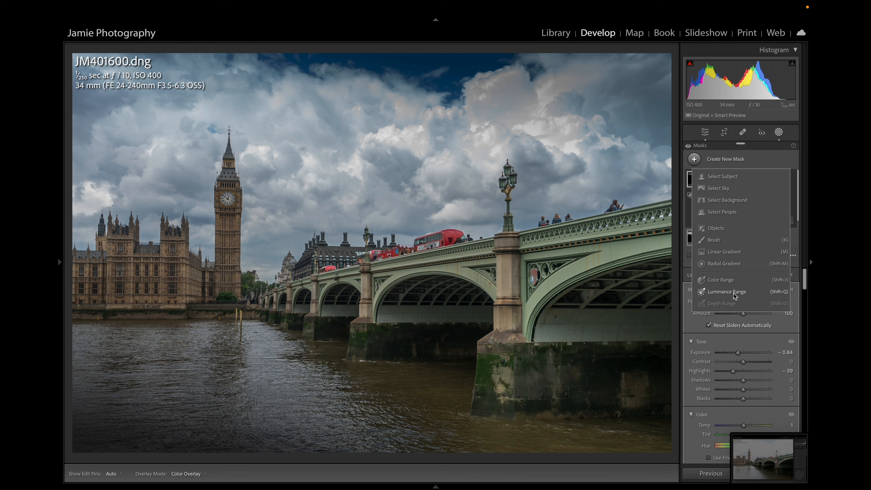
left_click(727, 281)
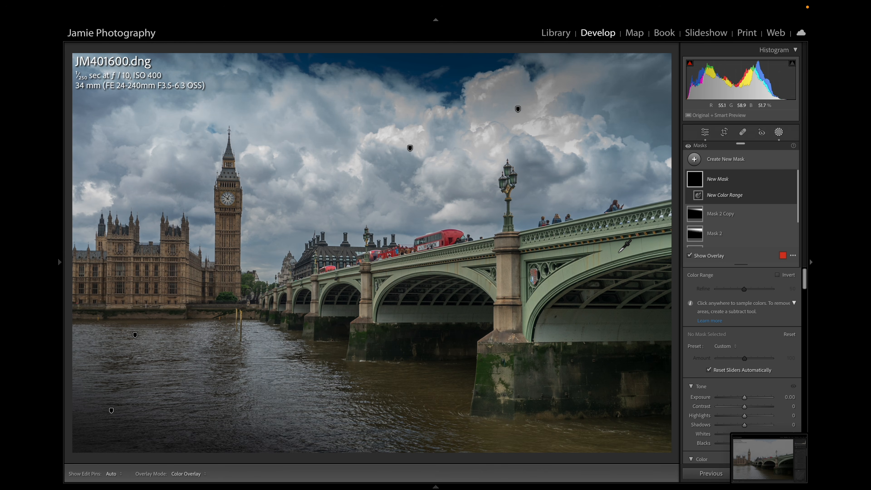
left_click(617, 251)
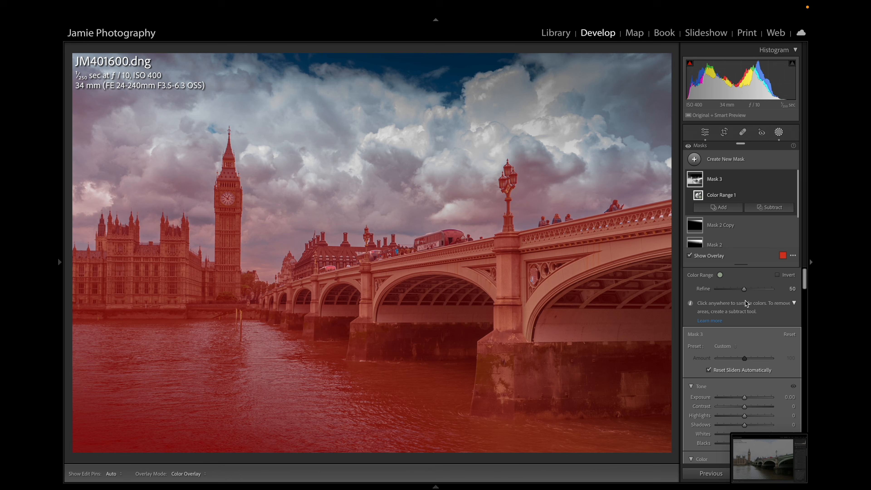
left_click_drag(745, 291, 717, 294)
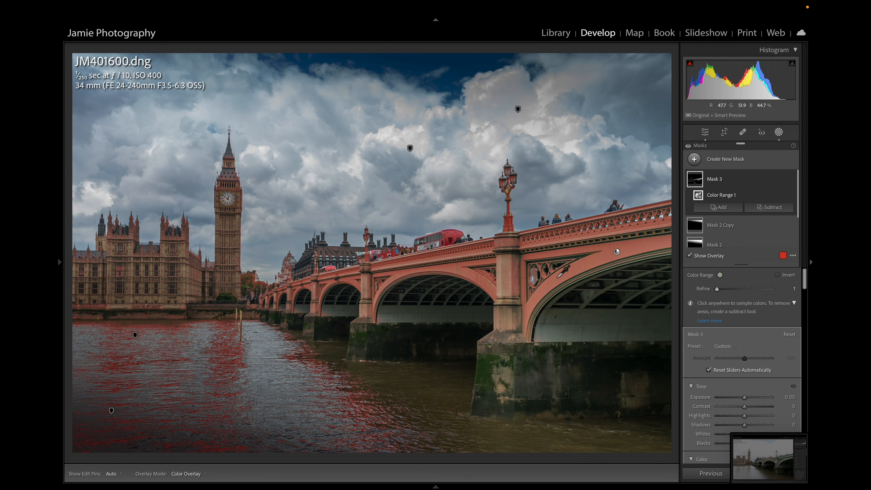
left_click(446, 267)
left_click(528, 323)
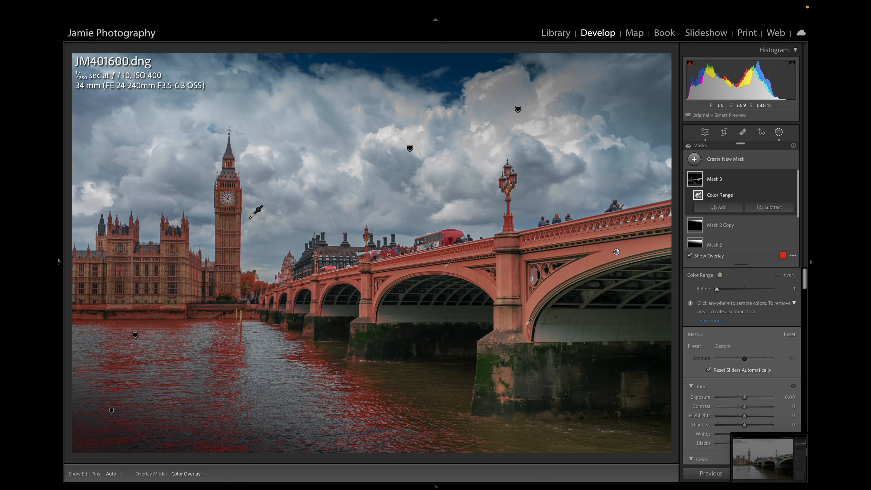
Step: Subtract a brush with Feather 0 and Flow 100 from the bridge mask, painting out the clock tower, Parliament buildings and much of the river
left_click(766, 207)
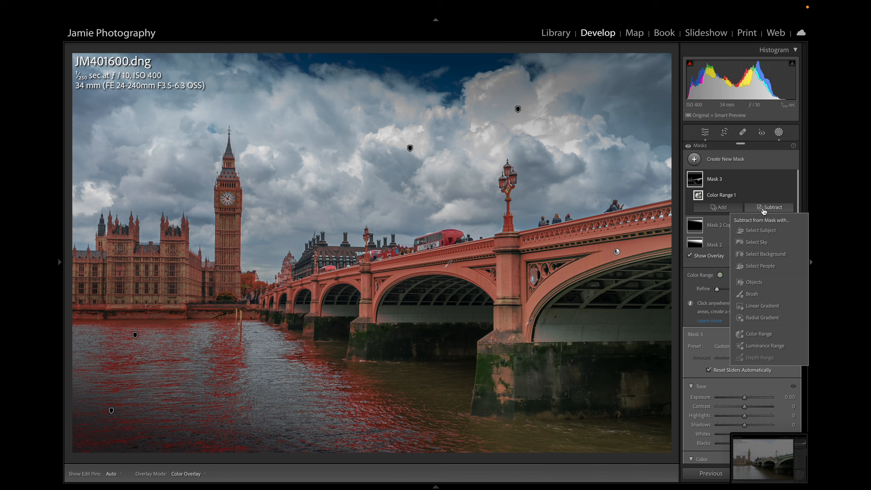
left_click(758, 292)
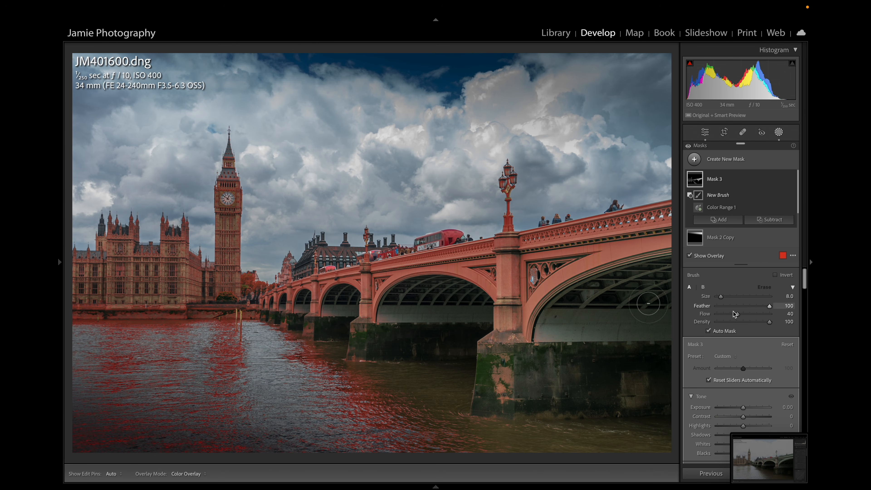
mouse_move(738, 315)
left_mouse_down()
mouse_move(785, 312)
mouse_move(683, 305)
left_mouse_up()
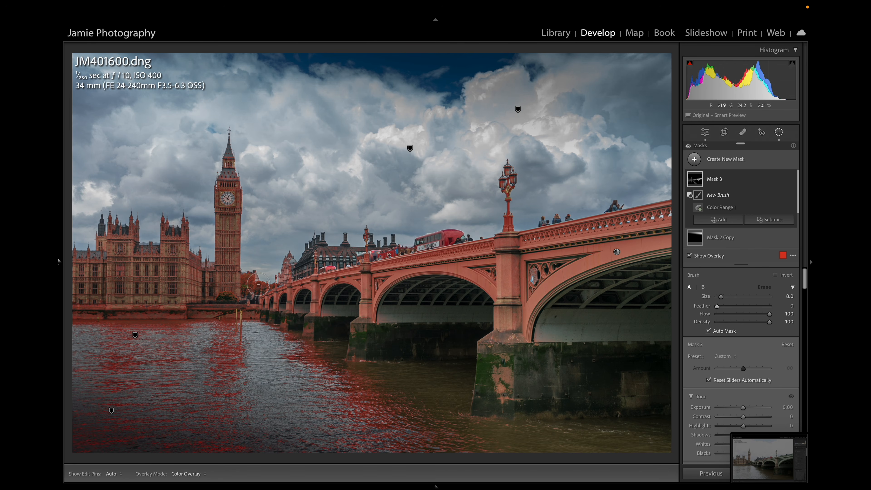
scroll(258, 284, "up", 5)
mouse_move(278, 263)
left_mouse_down()
mouse_move(242, 280)
mouse_move(239, 272)
mouse_move(236, 145)
mouse_move(216, 308)
left_mouse_up()
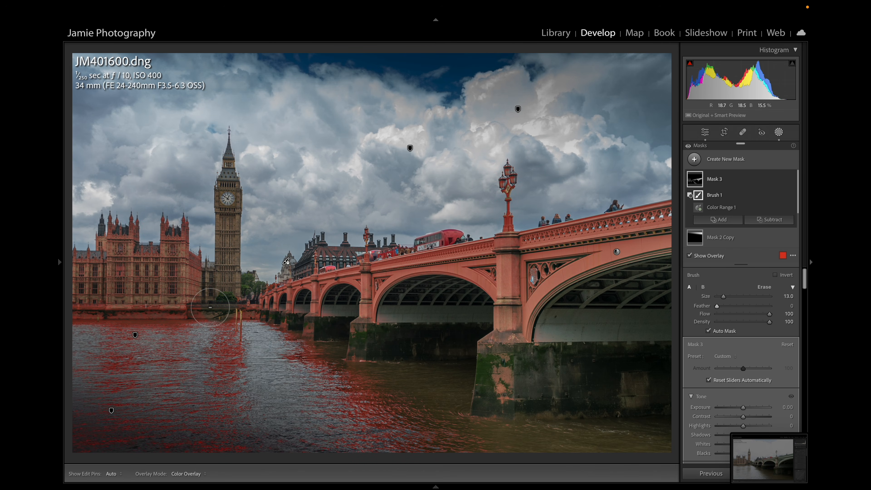
scroll(206, 329, "up", 5)
mouse_move(193, 275)
left_mouse_down()
mouse_move(192, 257)
mouse_move(85, 247)
mouse_move(86, 275)
mouse_move(199, 282)
mouse_move(203, 302)
mouse_move(245, 347)
mouse_move(285, 350)
mouse_move(391, 385)
mouse_move(506, 389)
mouse_move(545, 403)
mouse_move(437, 438)
left_mouse_up()
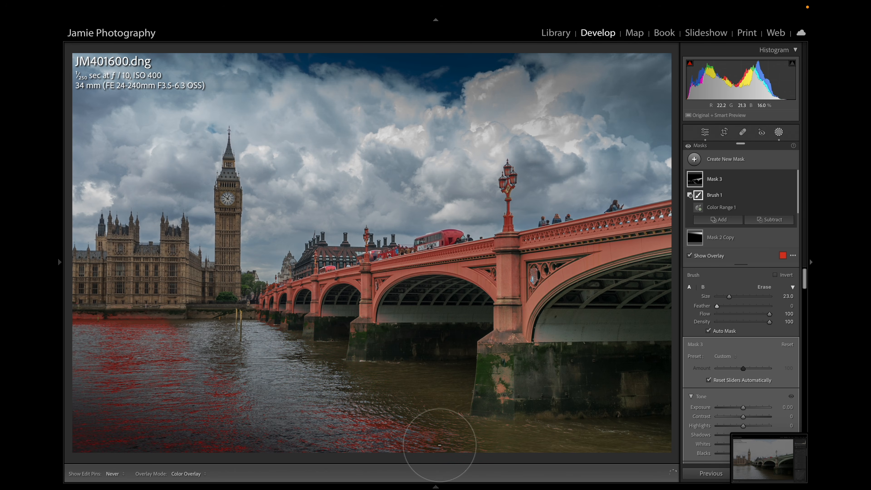
Step: Turn off Auto Mask and brush the remaining river areas out of the bridge mask at size 23
key("h")
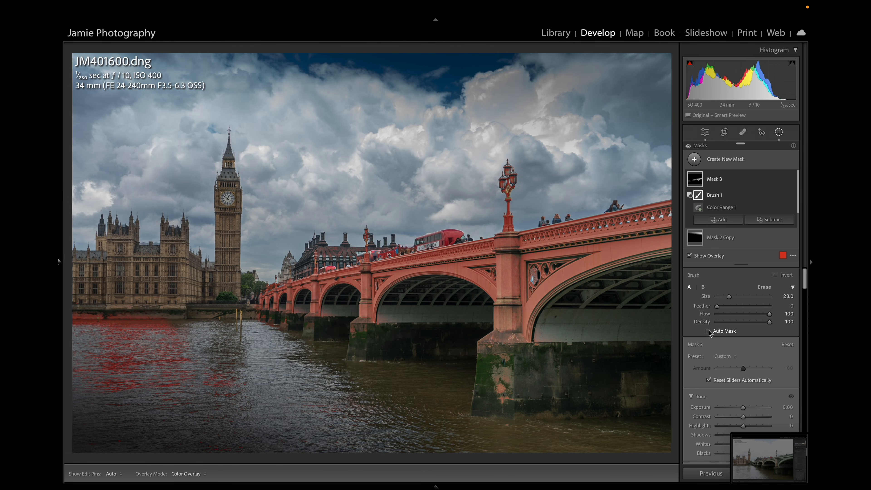
key("h")
left_click_drag(224, 408, 97, 396)
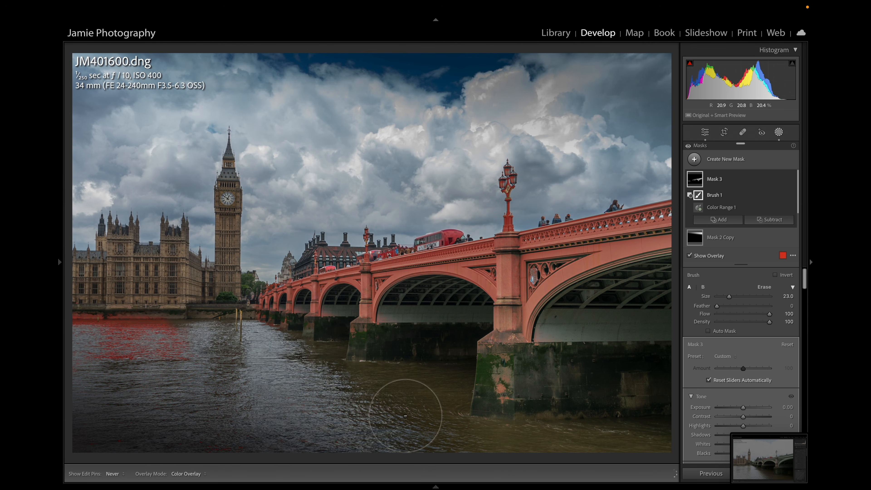
mouse_move(192, 363)
left_mouse_down()
mouse_move(90, 355)
mouse_move(137, 319)
left_mouse_up()
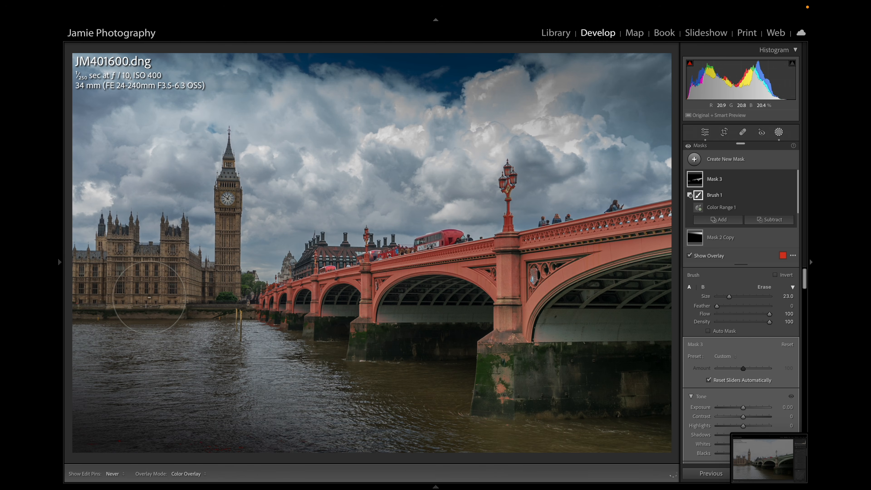
key("h")
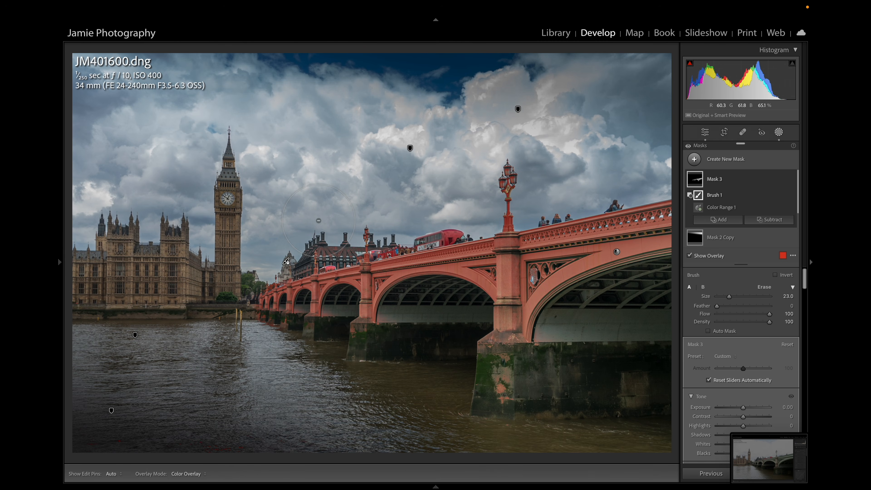
Step: Reduce the brush to size 5 and paint the lamp posts, distant buildings and mossy pier base out of the bridge mask
scroll(319, 222, "down", 5)
scroll(324, 237, "down", 1)
key("h")
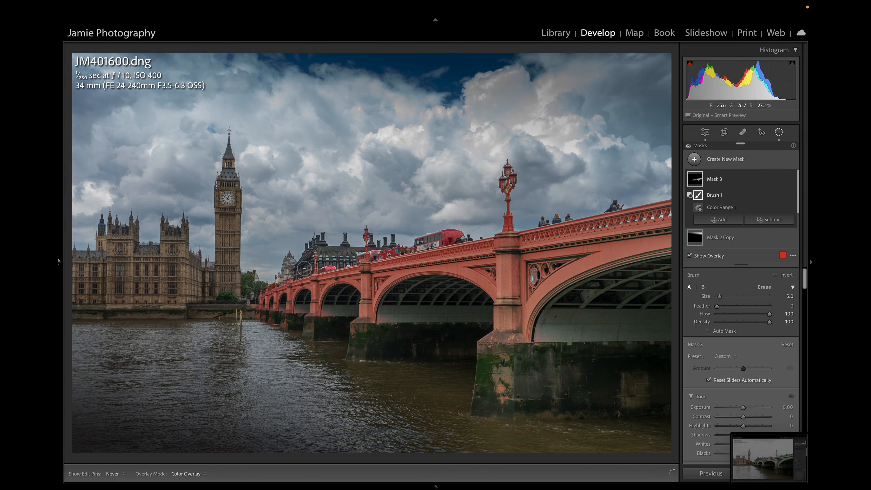
key("h")
key("h")
key("h")
key("h")
key("h")
key("h")
key("h")
key("h")
key("h")
key("h")
key("h")
key("h")
key("h")
left_click_drag(486, 359, 507, 393)
key("h")
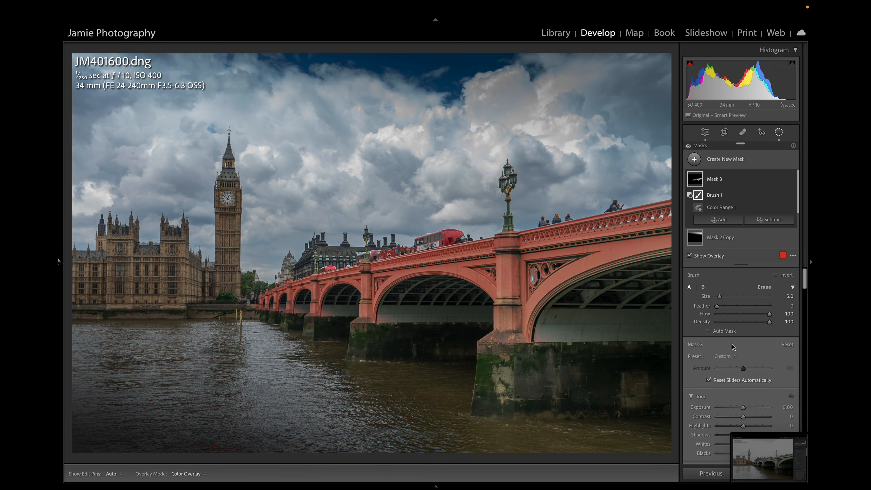
Step: Set the bridge mask's Tint to −66
scroll(731, 341, "down", 5)
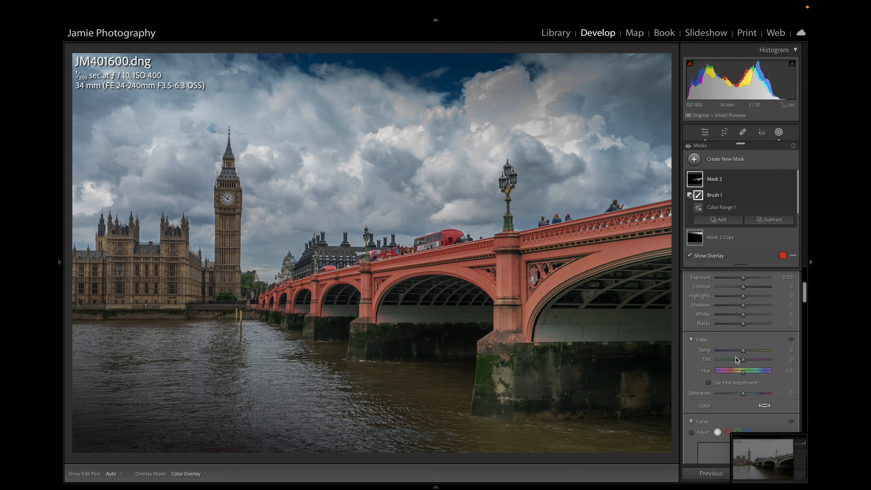
scroll(740, 374, "up", 1)
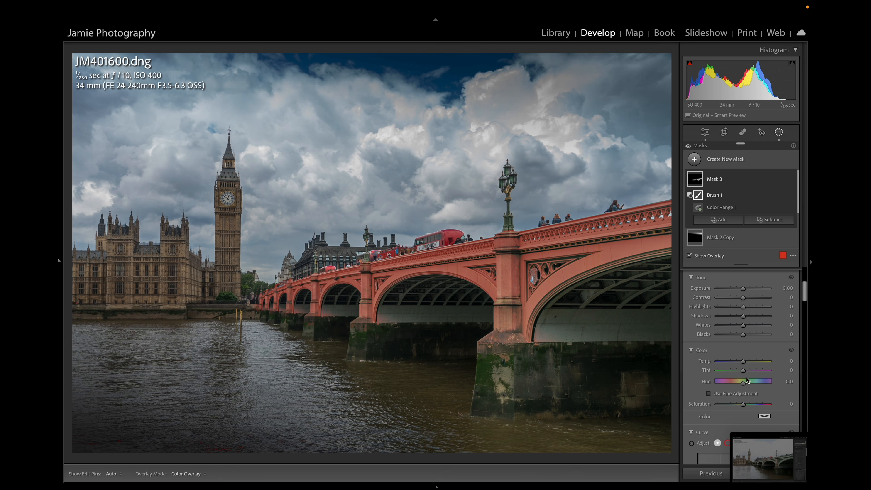
left_click_drag(742, 371, 737, 373)
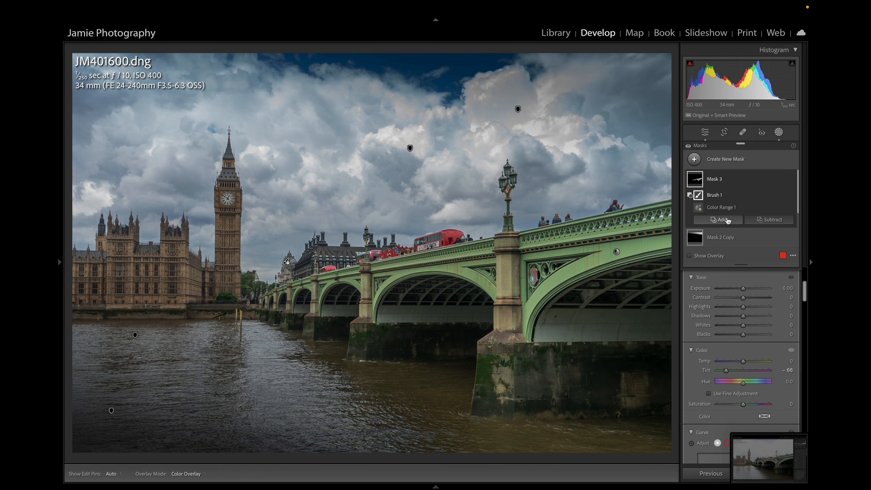
left_click(716, 164)
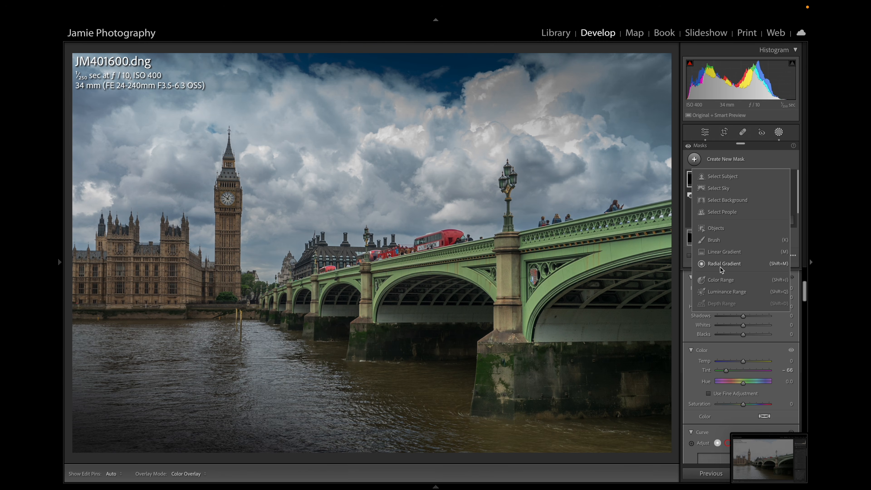
left_click(713, 160)
left_click(715, 183)
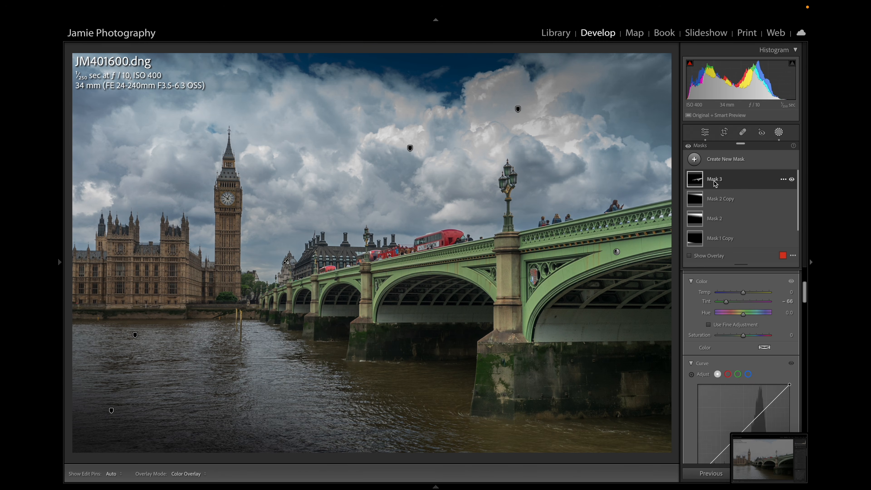
left_click(691, 182)
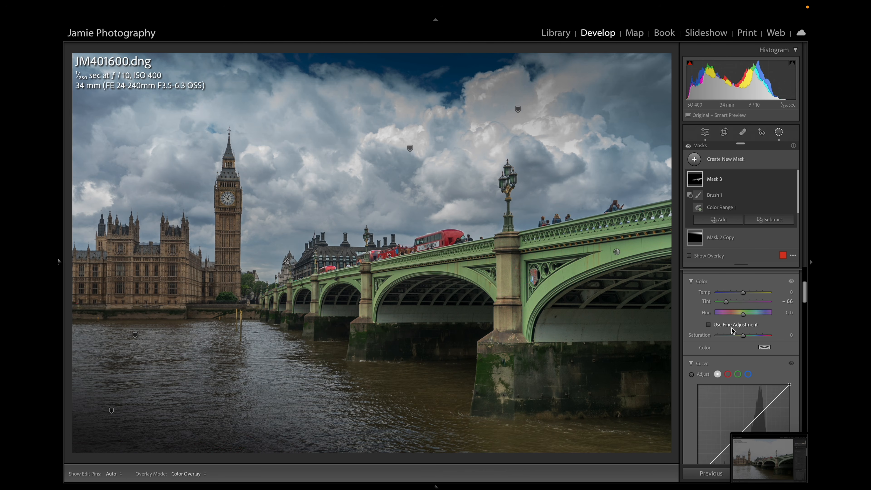
Step: Set the bridge mask's Clarity to 18, Texture to 6 and Contrast to 15
scroll(756, 371, "down", 5)
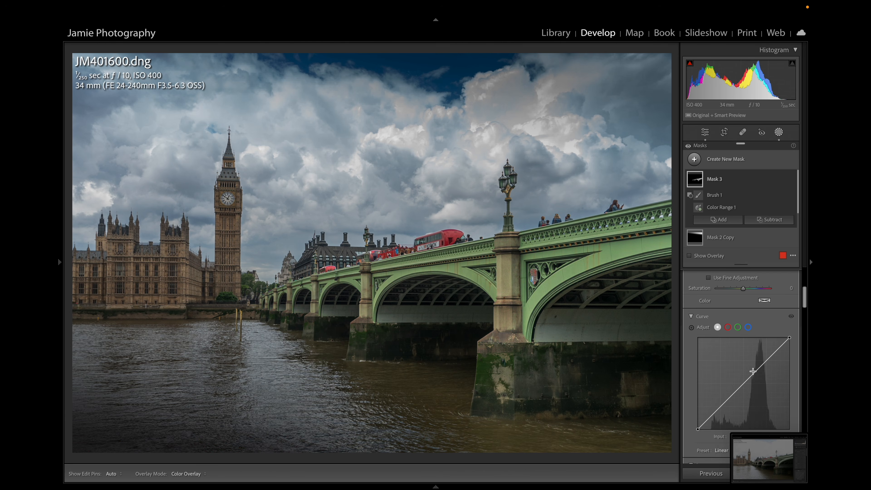
scroll(747, 361, "up", 2)
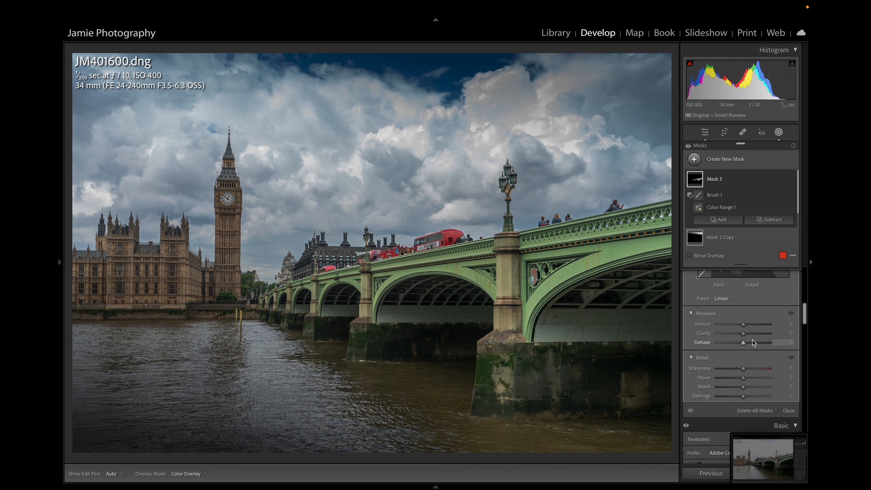
left_click(752, 334)
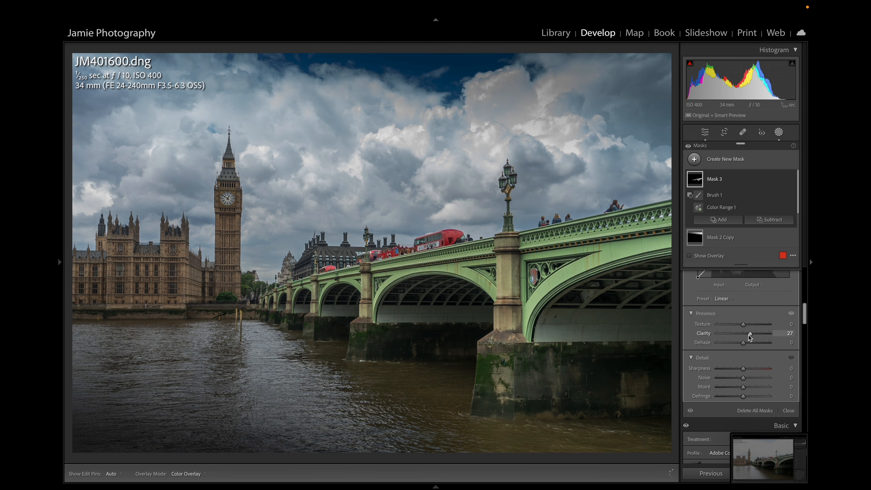
left_click_drag(751, 335, 747, 335)
scroll(726, 340, "up", 8)
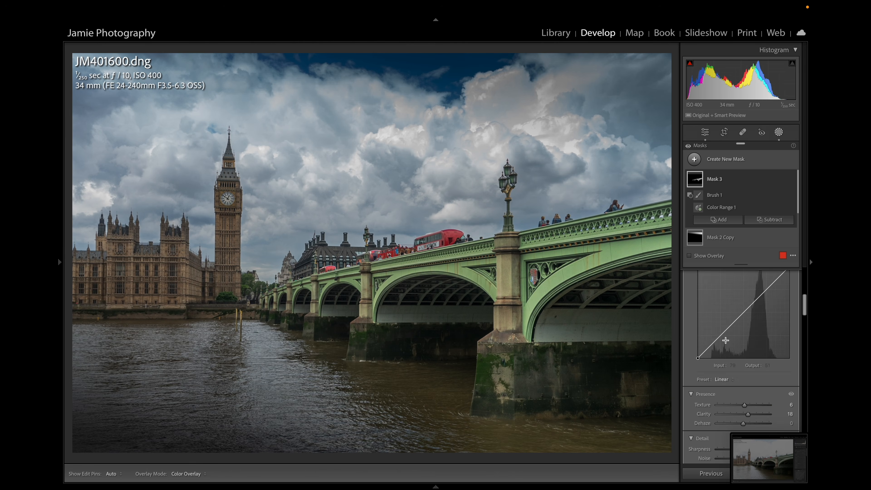
scroll(726, 341, "up", 8)
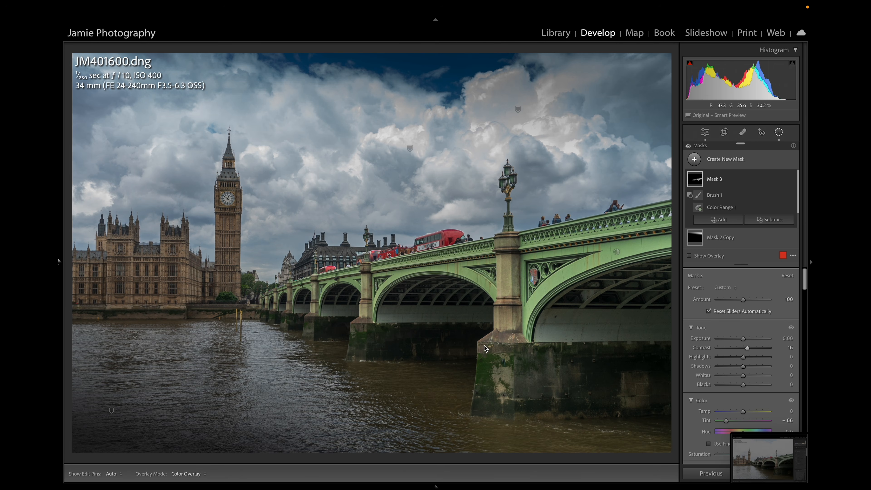
Step: Create a Color Range mask sampled from the stone of the Parliament building and reduce its Refine amount to 2
left_click(731, 160)
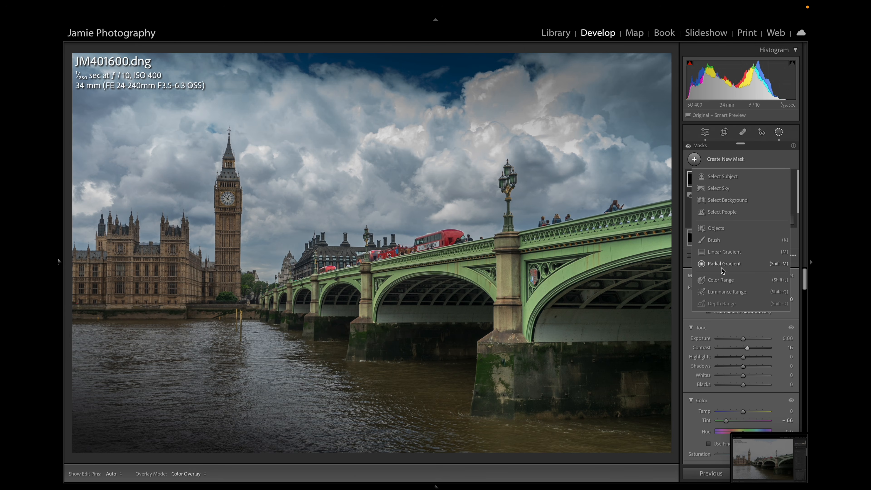
left_click(720, 281)
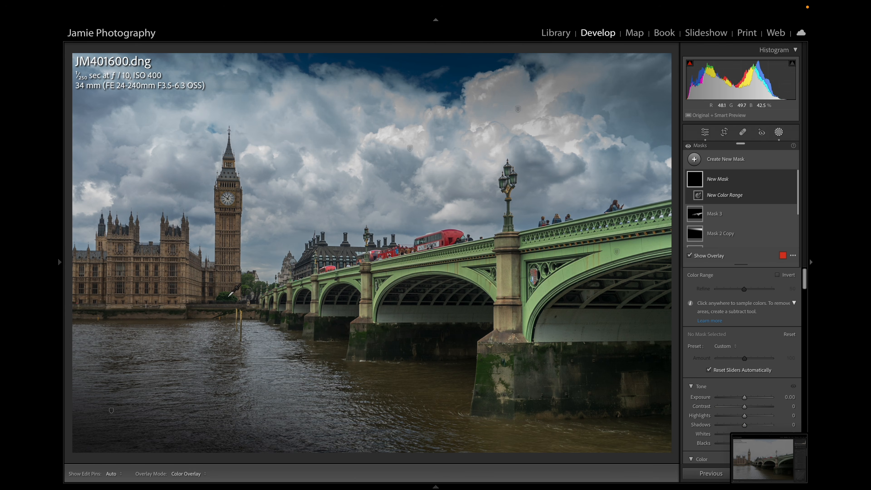
left_click(186, 274)
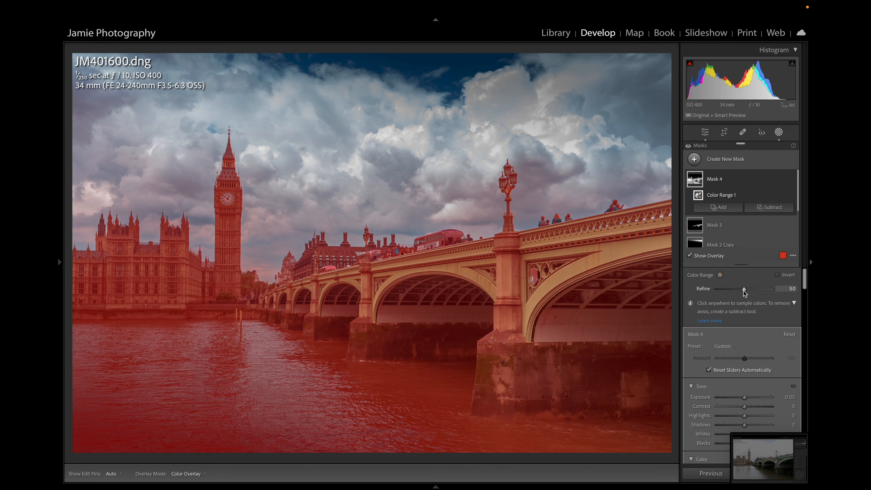
left_click_drag(730, 292, 714, 292)
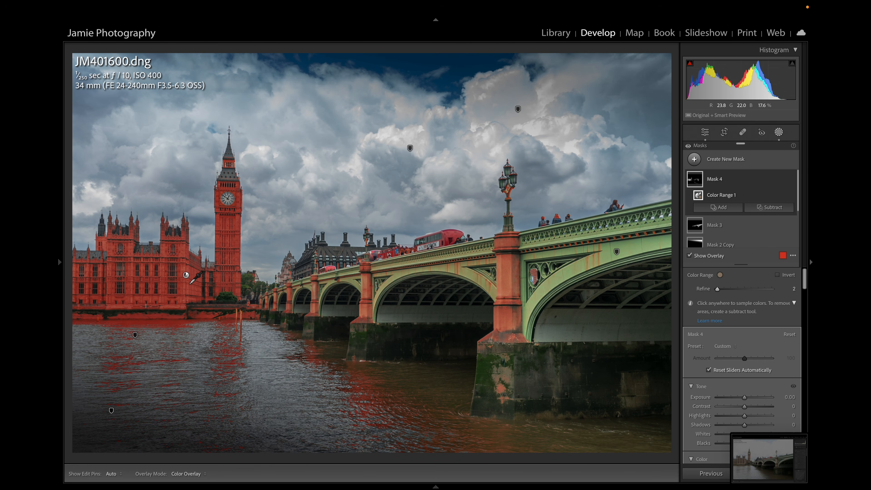
left_click(130, 287)
Step: Subtract the river edge below the Parliament building from the color range mask using a size 16 brush with Feather 0
left_click(763, 207)
left_click(754, 295)
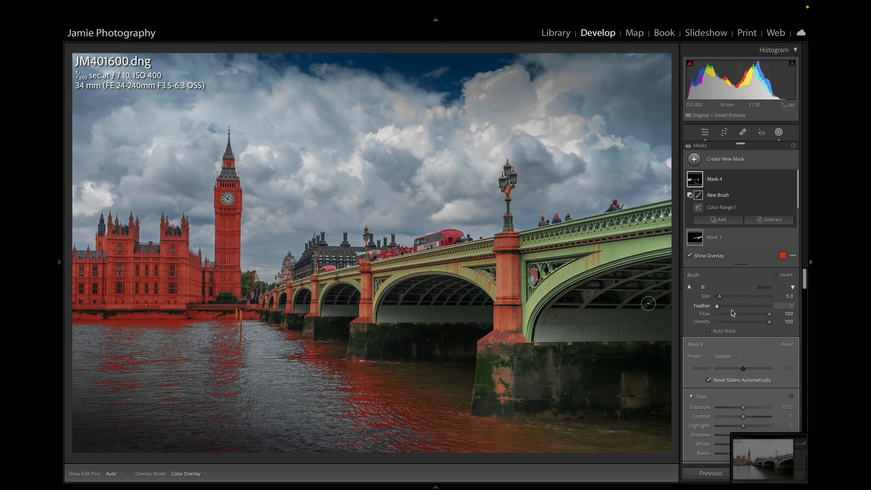
scroll(140, 330, "up", 5)
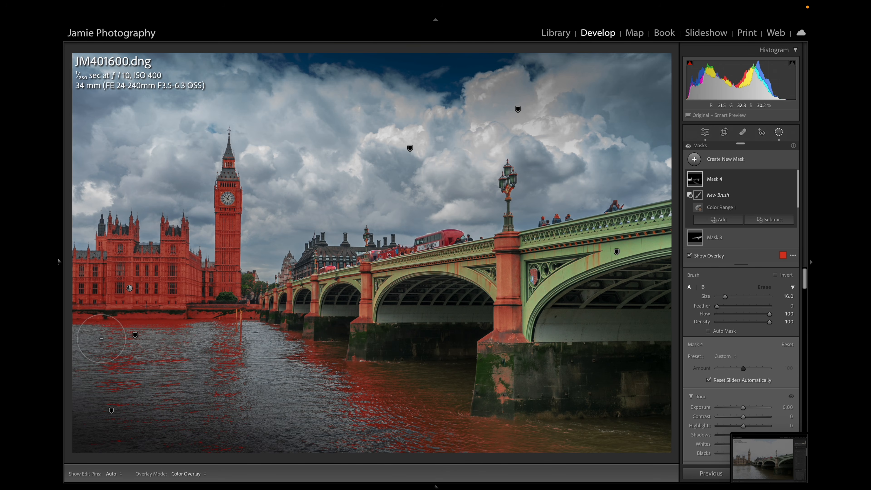
left_click_drag(70, 329, 213, 322)
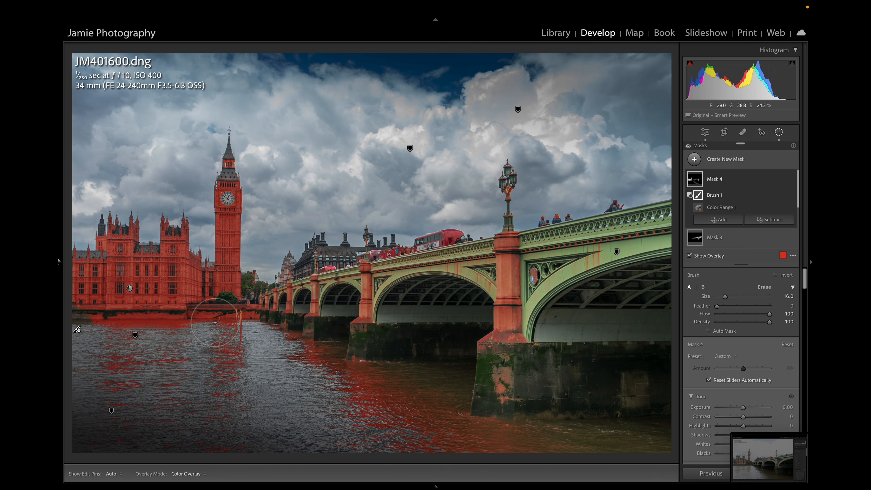
left_click(257, 328)
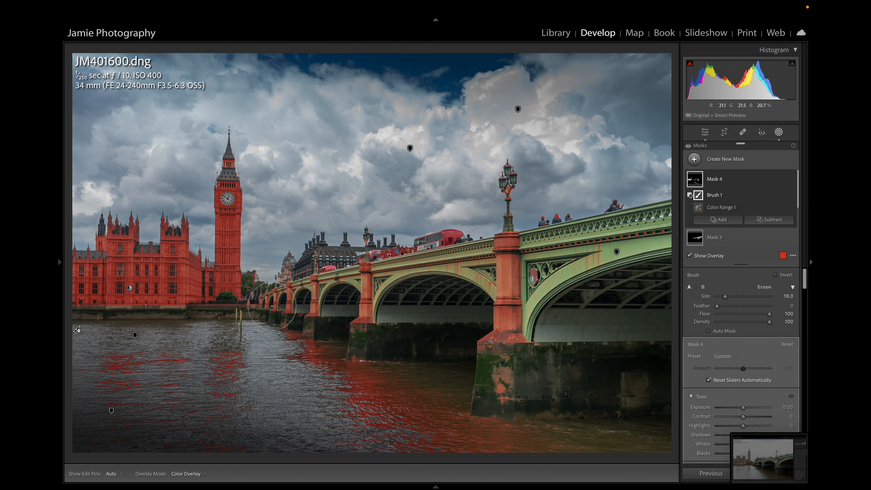
Step: Enlarge the subtract brush to size 31 and paint the remaining river and bridge piers out of the Parliament mask
key("h")
mouse_move(275, 297)
left_mouse_down()
mouse_move(270, 279)
mouse_move(268, 318)
mouse_move(290, 281)
mouse_move(322, 253)
mouse_move(314, 350)
left_mouse_up()
scroll(309, 354, "up", 5)
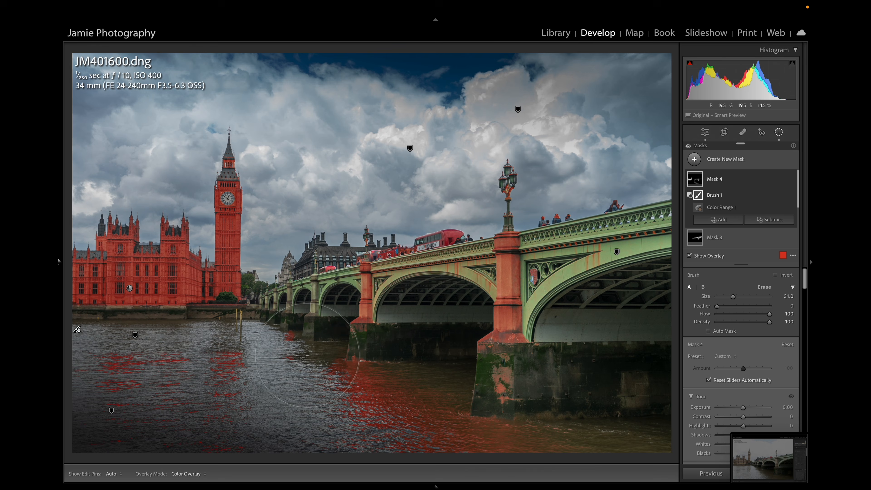
mouse_move(266, 390)
left_mouse_down()
mouse_move(76, 379)
mouse_move(67, 416)
mouse_move(231, 444)
mouse_move(525, 451)
mouse_move(385, 392)
mouse_move(321, 323)
mouse_move(321, 292)
mouse_move(405, 259)
mouse_move(558, 170)
mouse_move(674, 248)
mouse_move(540, 280)
mouse_move(426, 292)
mouse_move(358, 316)
mouse_move(559, 363)
mouse_move(535, 355)
mouse_move(602, 423)
mouse_move(388, 370)
mouse_move(353, 298)
left_mouse_up()
key("h")
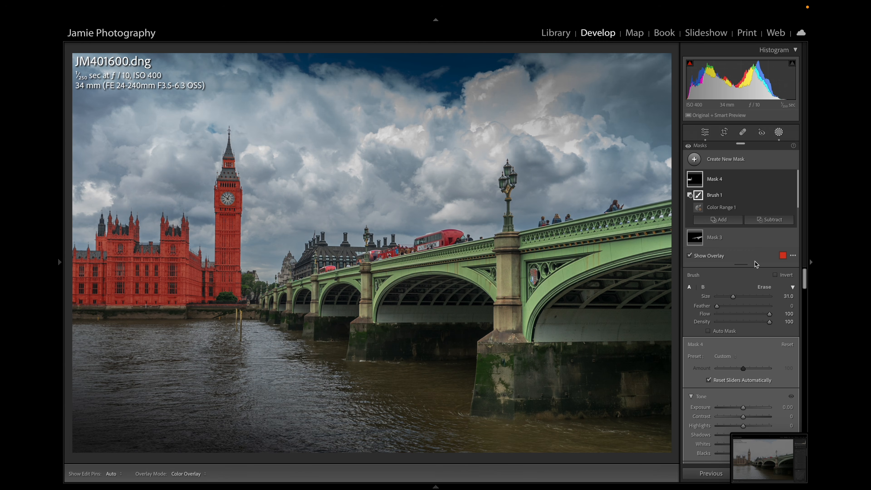
Step: Set the Parliament mask's Saturation to 60 and Temp to 31
scroll(756, 341, "down", 10)
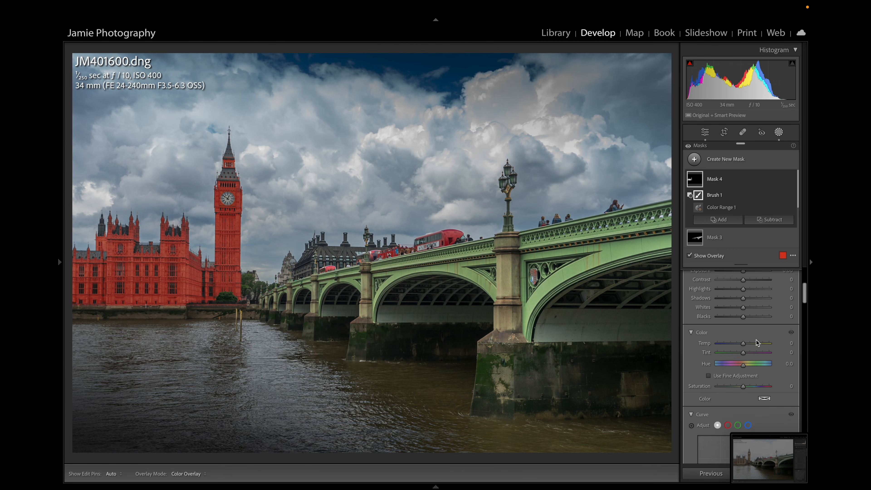
left_click(753, 337)
key("o")
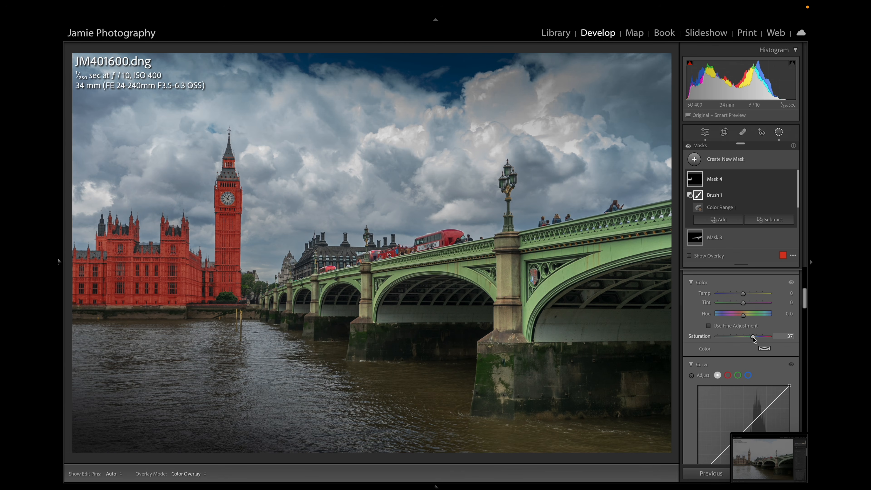
left_click_drag(757, 337, 759, 337)
left_click_drag(744, 294, 752, 294)
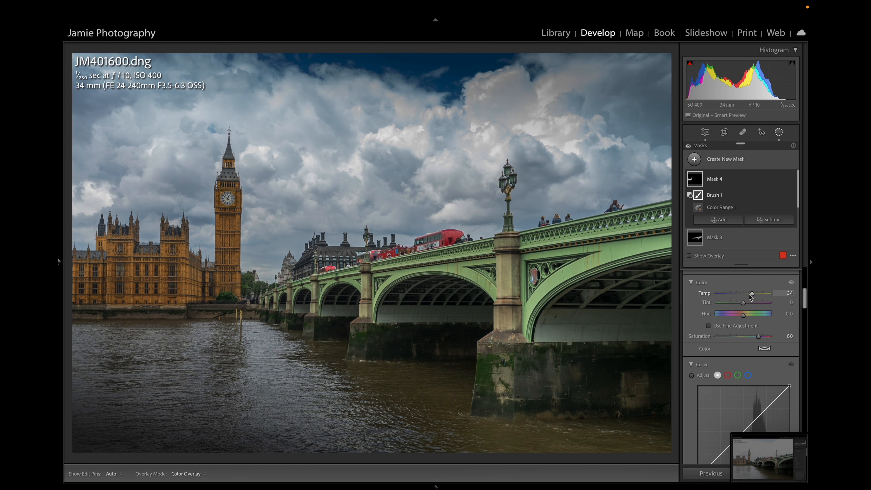
left_click_drag(753, 294, 752, 295)
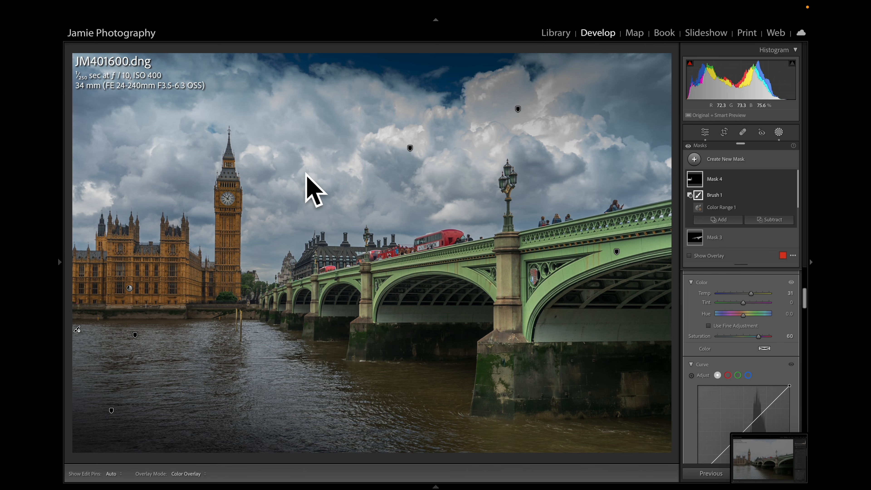
Step: Create a Select Sky mask and set its Contrast to 66
left_click(738, 160)
left_click(723, 188)
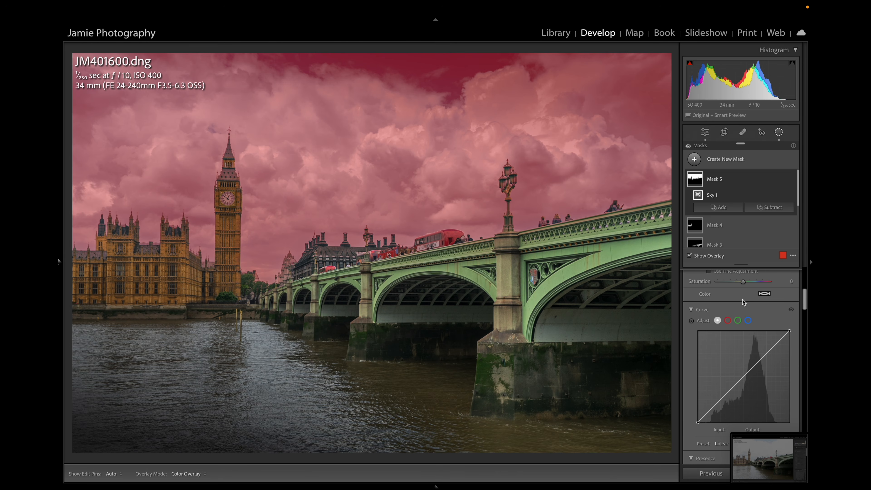
scroll(743, 304, "up", 10)
scroll(743, 303, "down", 3)
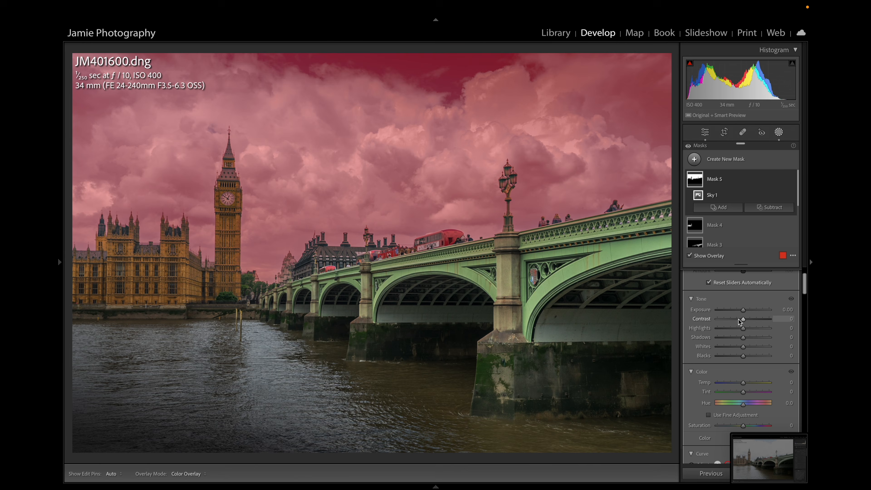
left_click(753, 320)
left_click_drag(753, 319, 763, 319)
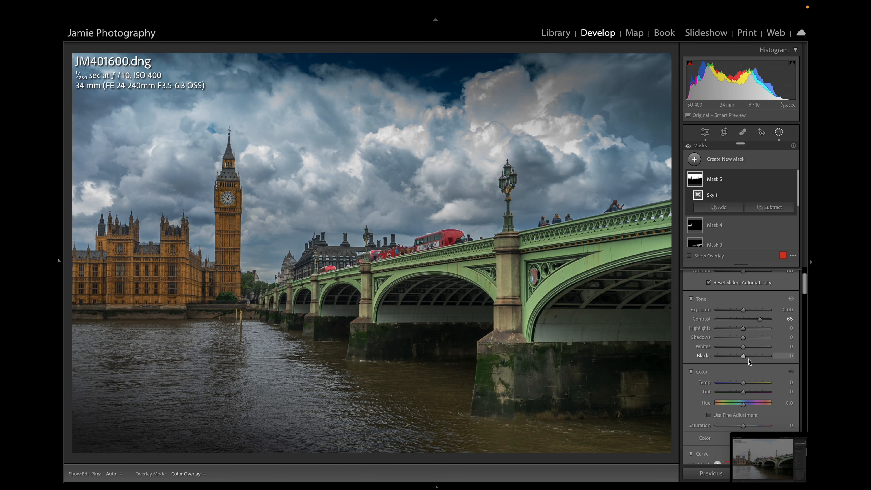
Step: Increase the sky mask's Clarity to strengthen the cloud detail
scroll(749, 359, "down", 10)
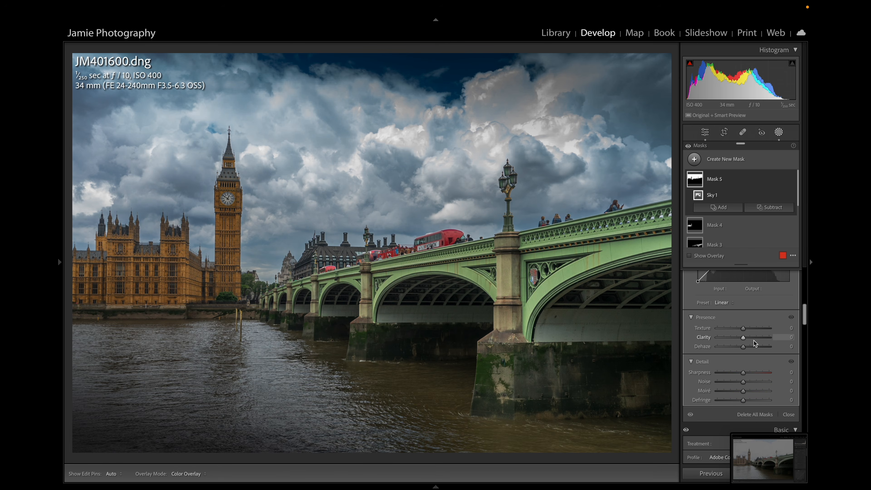
left_click(753, 338)
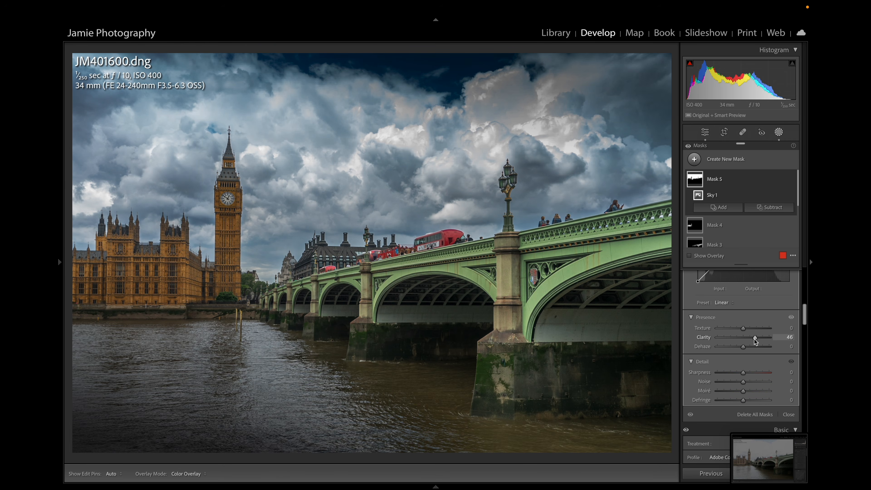
left_click_drag(756, 340, 757, 340)
mouse_move(750, 340)
left_mouse_down()
mouse_move(742, 341)
mouse_move(753, 340)
left_mouse_up()
Step: Compare the sky with almost no added contrast, and set the sky mask's Contrast to 53
scroll(752, 340, "up", 10)
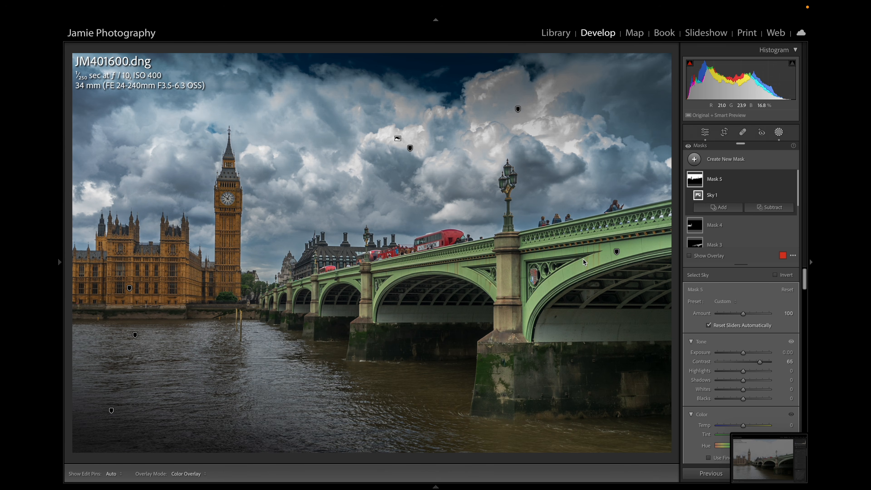
left_click_drag(760, 361, 745, 364)
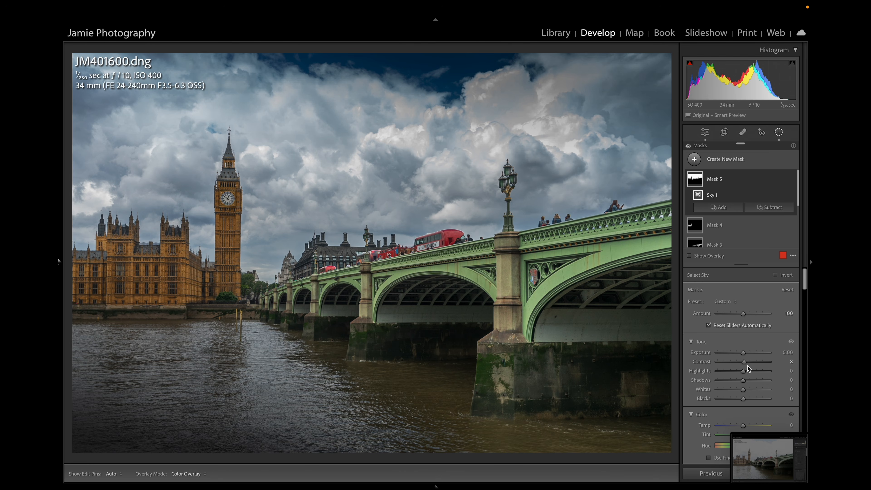
left_click_drag(747, 363, 760, 363)
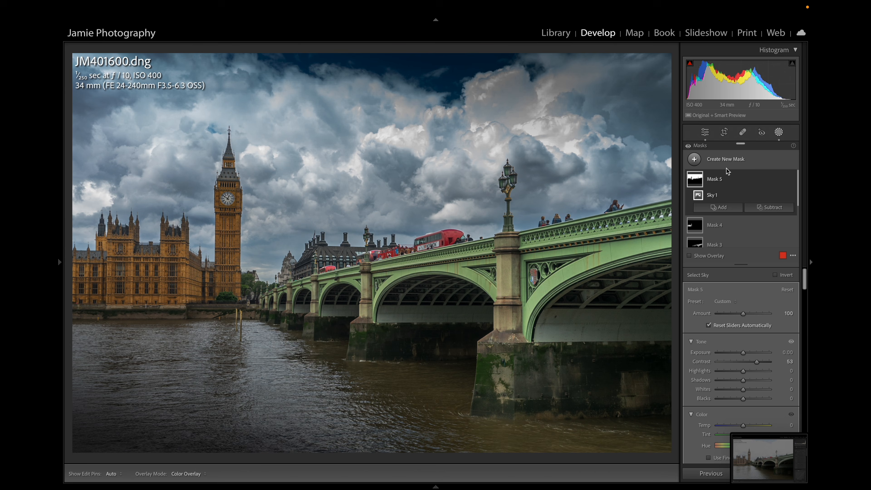
Step: Add a new brush mask with Auto Mask enabled, Feather 100 and Flow 38
left_click(715, 166)
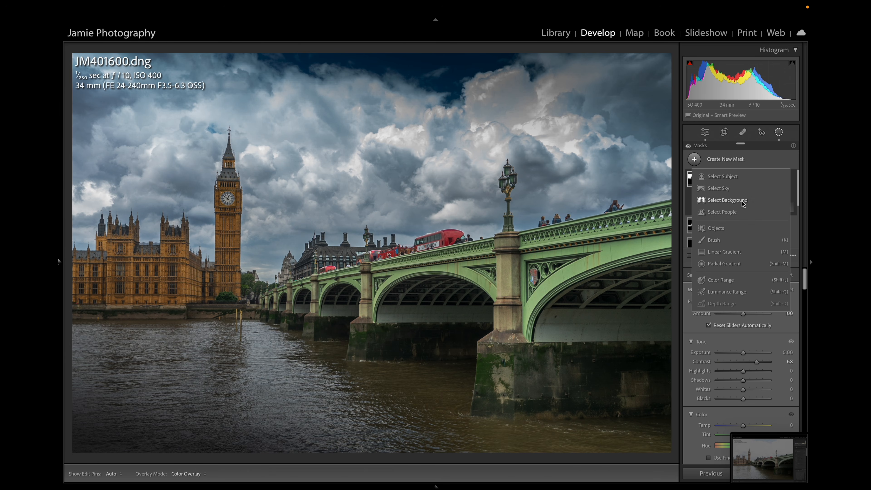
left_click(724, 240)
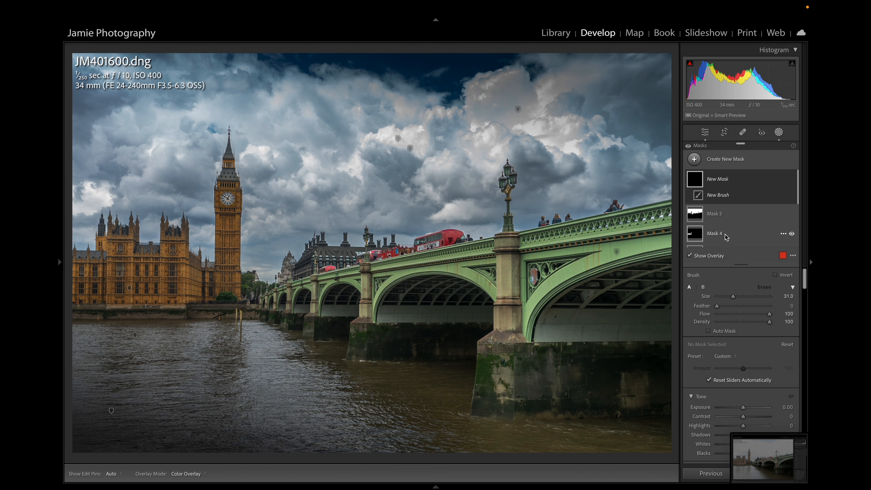
left_click(708, 331)
left_click_drag(716, 305, 773, 307)
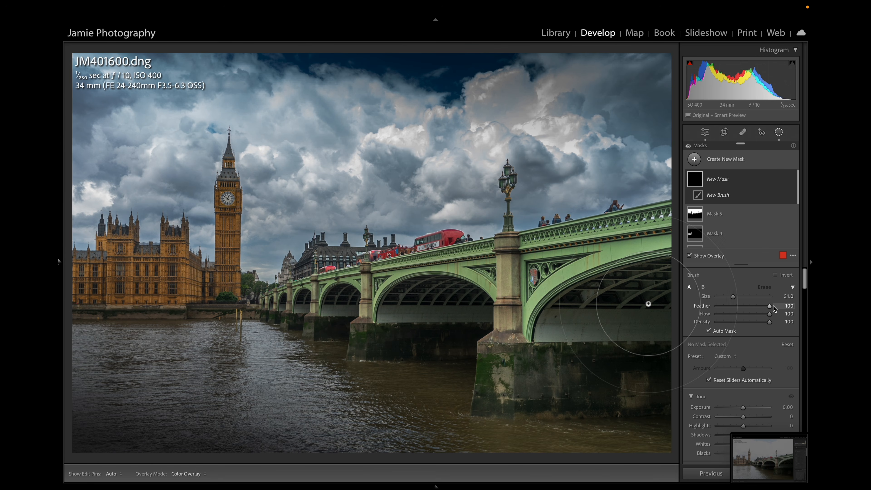
left_click(737, 314)
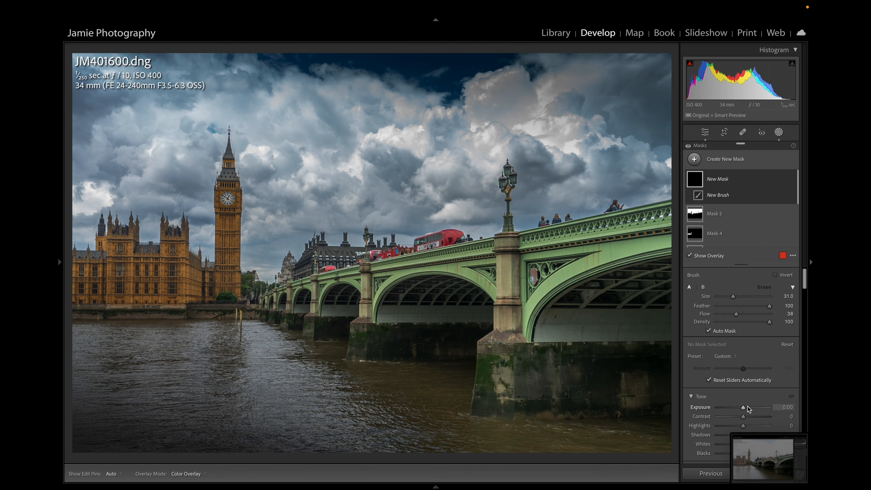
Step: Set the new brush's Exposure to 0.41, Highlights to 14 and Clarity to 21
left_click_drag(743, 408, 746, 409)
scroll(743, 399, "down", 2)
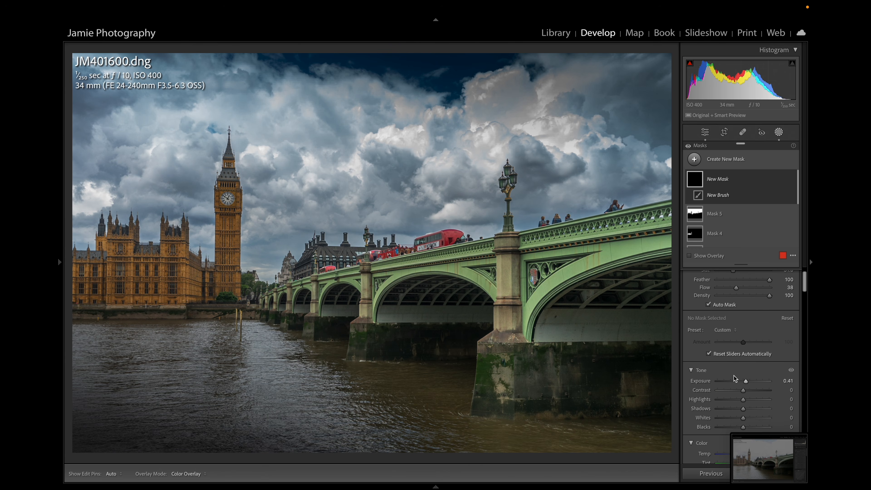
scroll(746, 381, "down", 10)
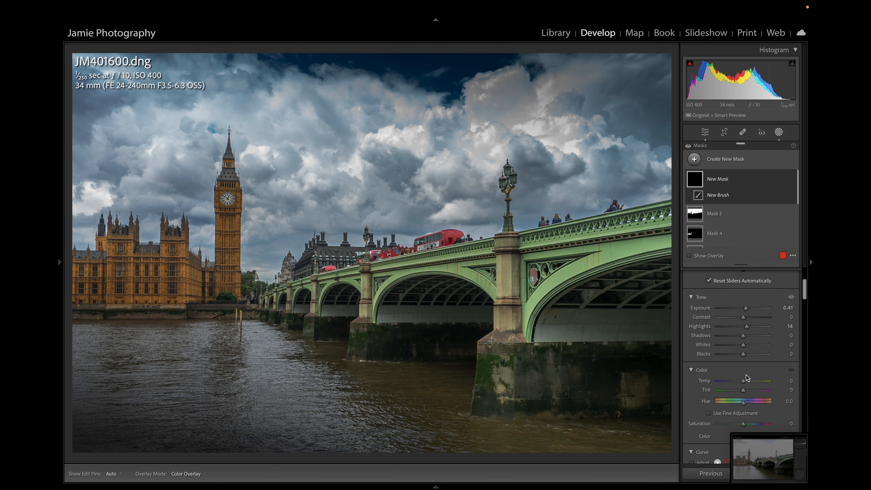
scroll(746, 380, "down", 7)
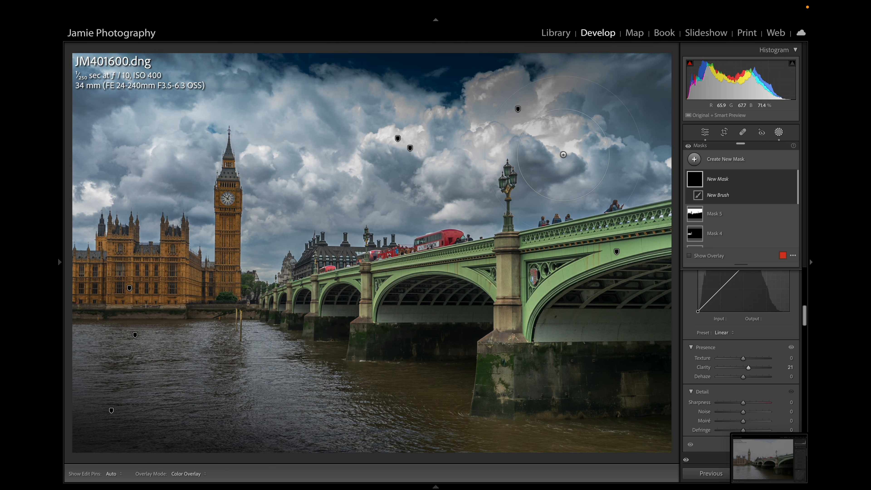
Step: Brush over the bright cloud highlights across the sky, toggling the edit pins to check the painted areas
key("h")
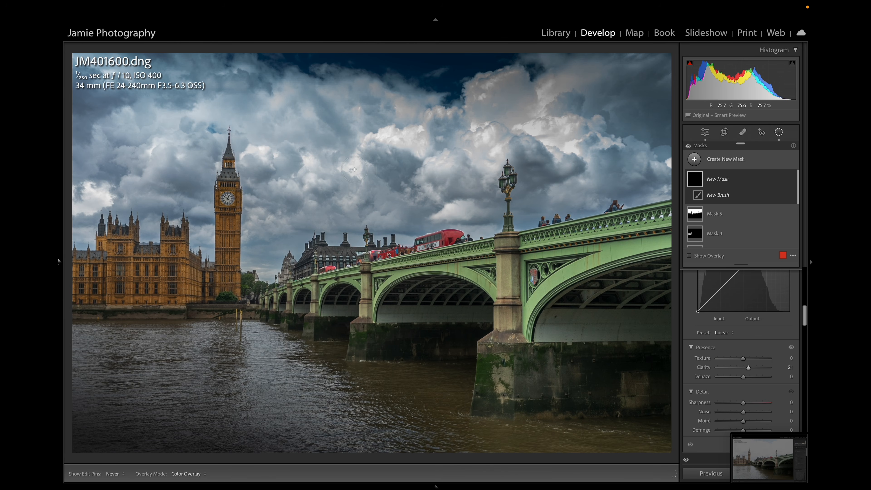
left_click(314, 182)
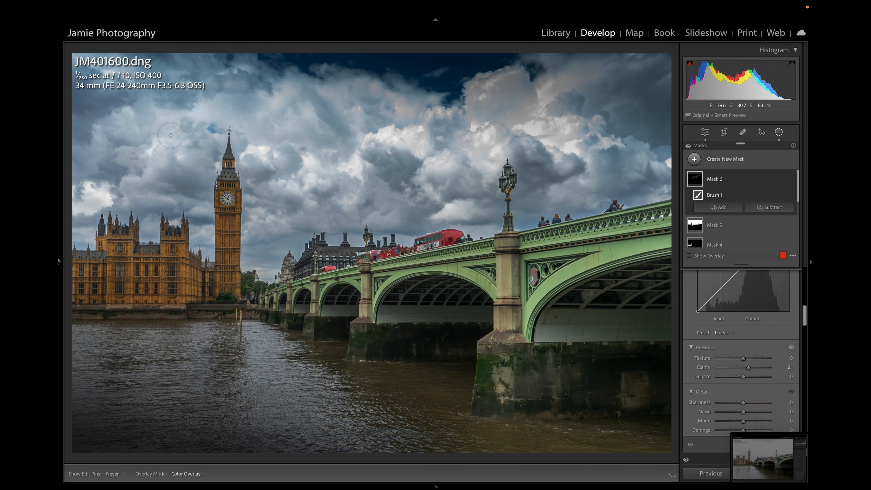
key("h")
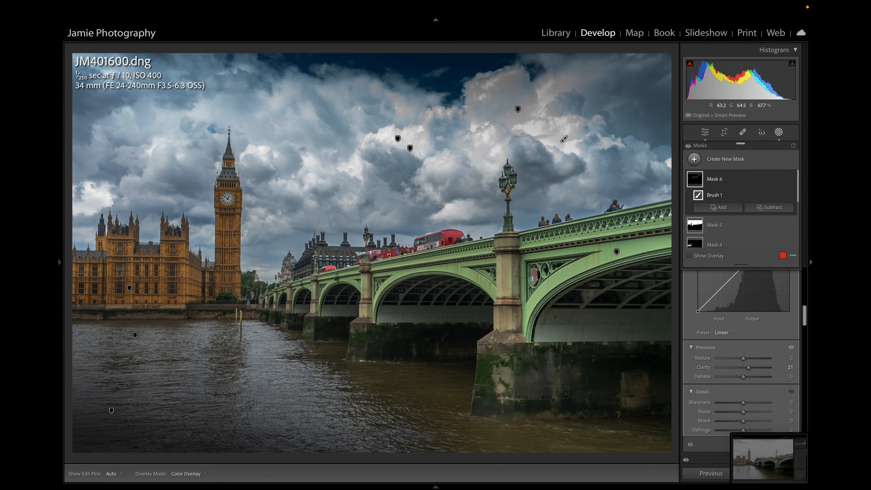
key("h")
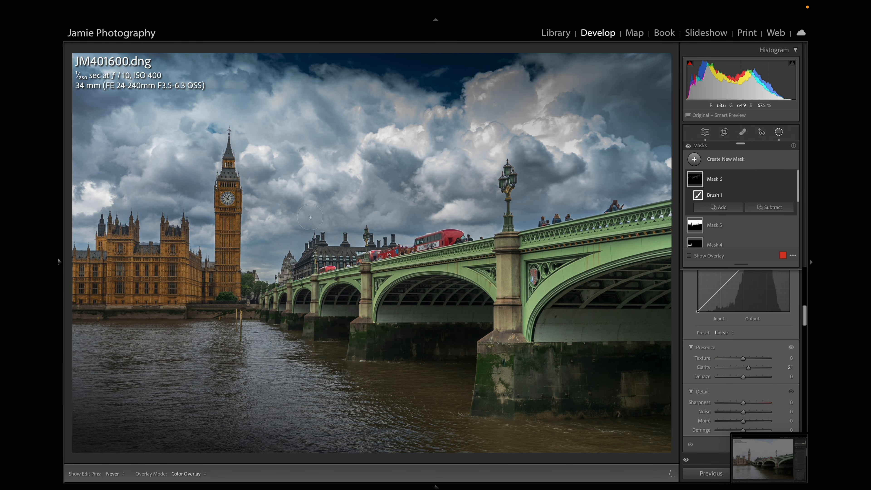
key("h")
key("h")
key("h")
key("h")
key("h")
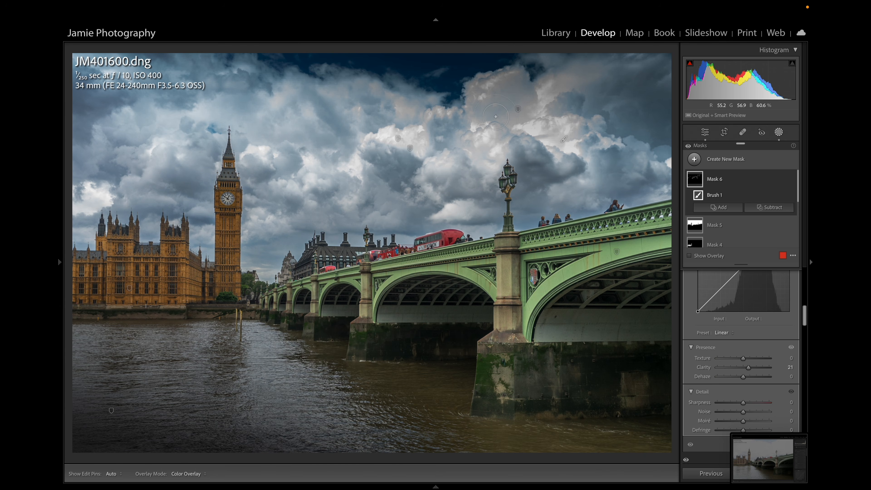
key("h")
key("h")
Step: Add another new brush mask for the sky, keeping Auto Mask on with Feather 100 and Flow 38
left_click(720, 159)
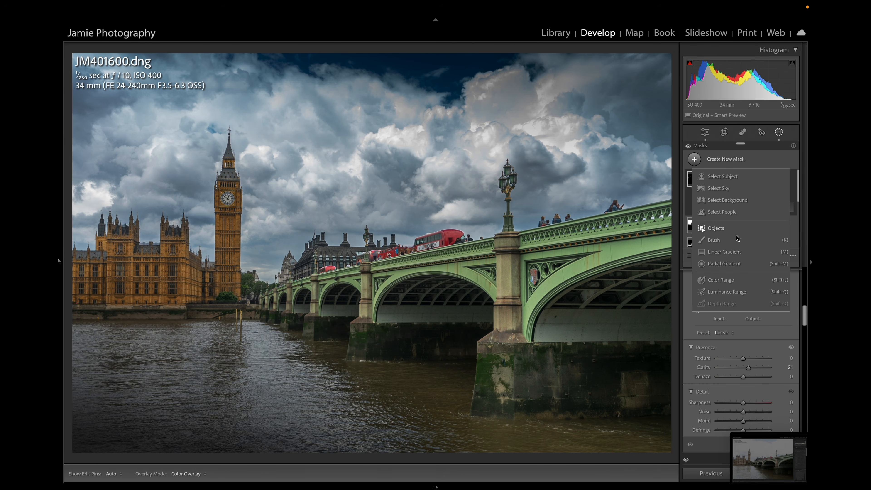
left_click(726, 240)
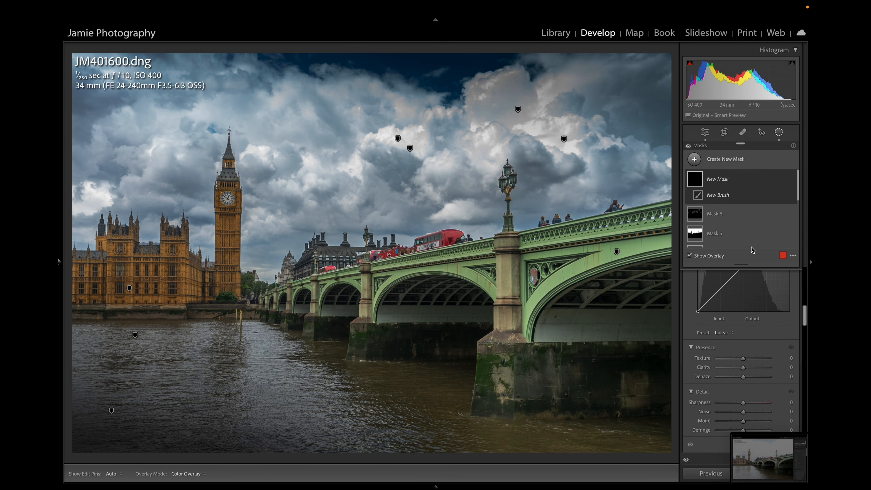
scroll(739, 344, "up", 10)
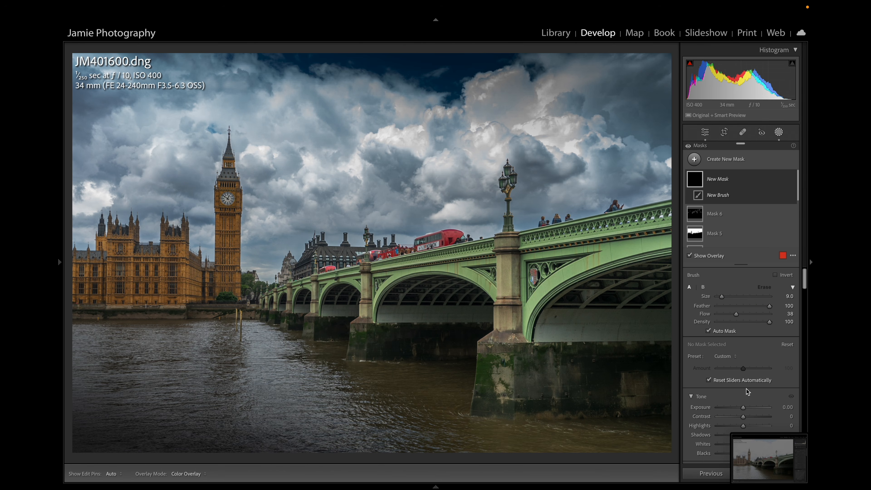
Step: Set the new brush's Exposure to -1.03, Contrast to 18 and Clarity to 16
scroll(737, 387, "down", 2)
left_click_drag(743, 364, 737, 365)
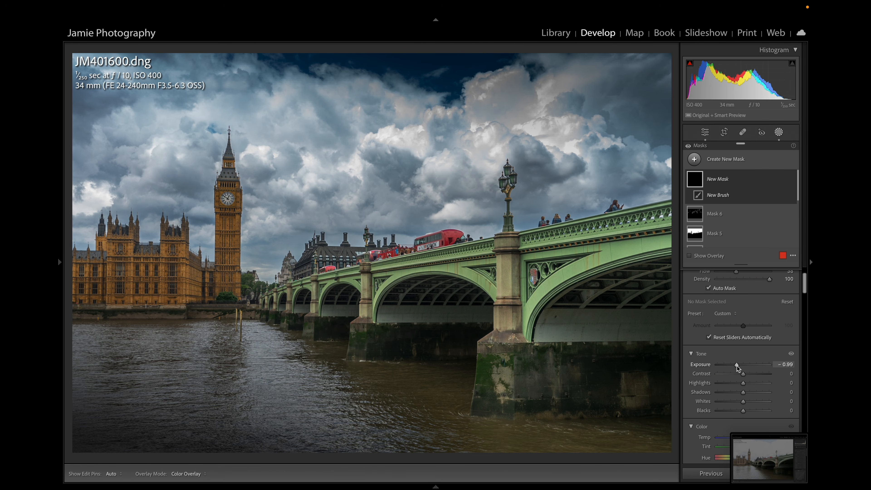
left_click(748, 374)
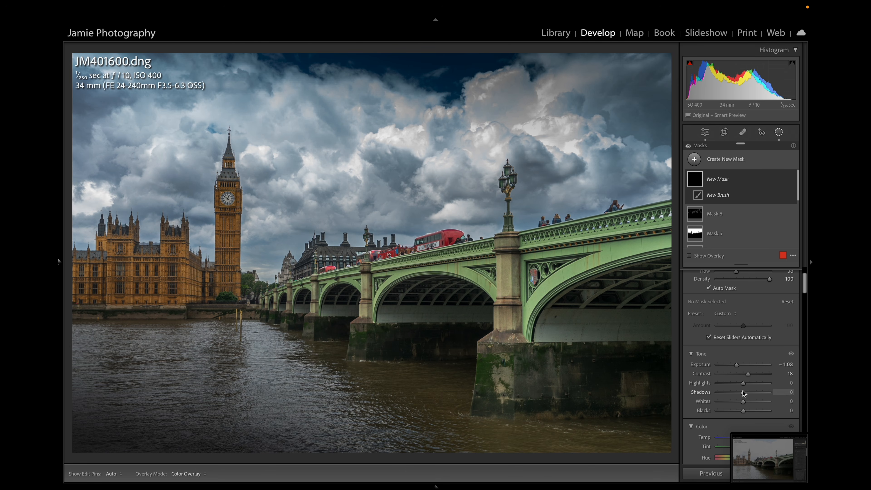
scroll(744, 392, "down", 5)
scroll(744, 393, "down", 10)
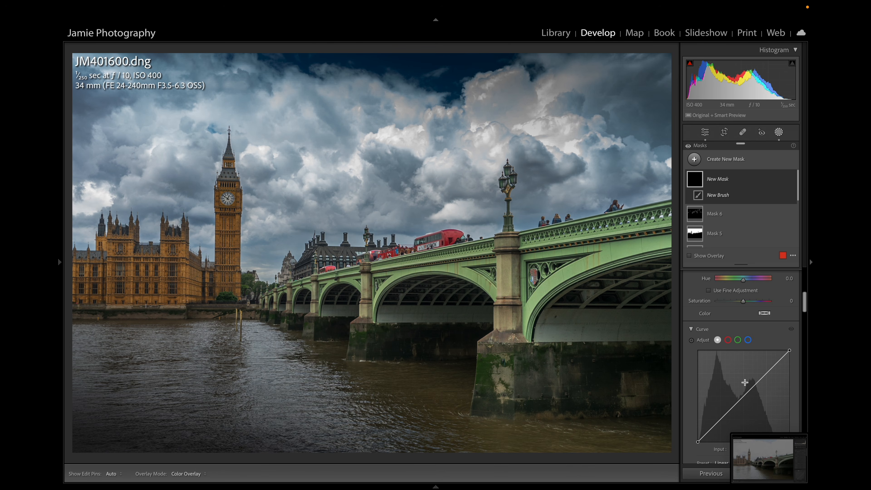
left_click_drag(745, 382, 748, 382)
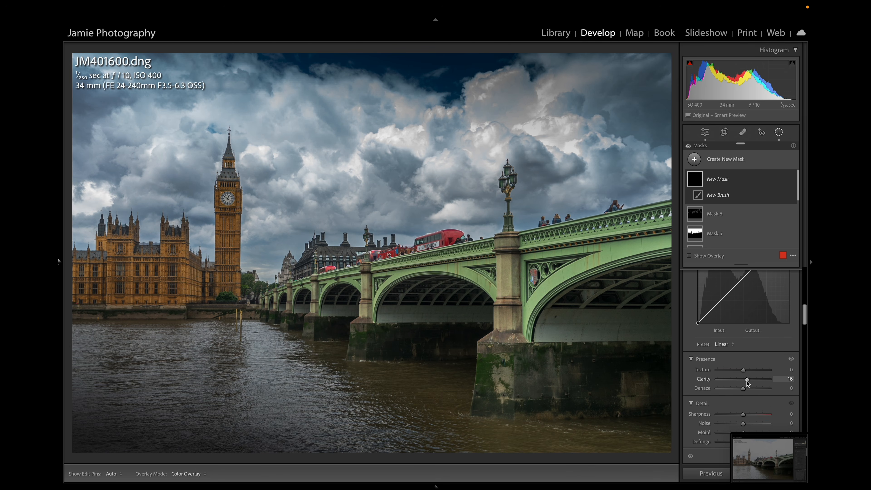
Step: Brush over the dark cloud areas across the sky, from beside the clock tower to above the bridge and along the upper sky
key("h")
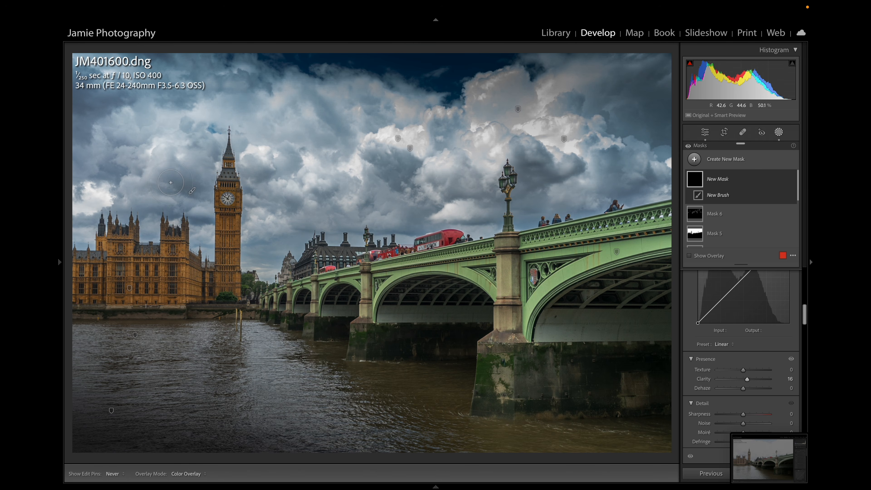
left_click(157, 184)
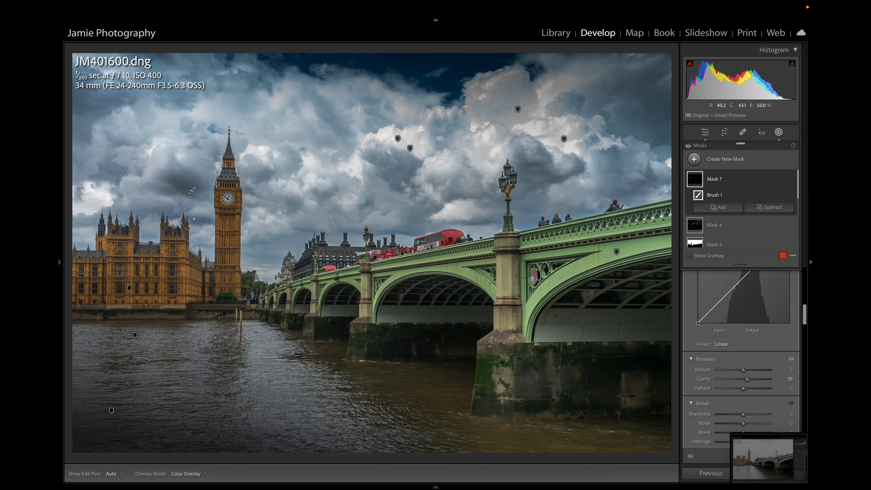
key("h")
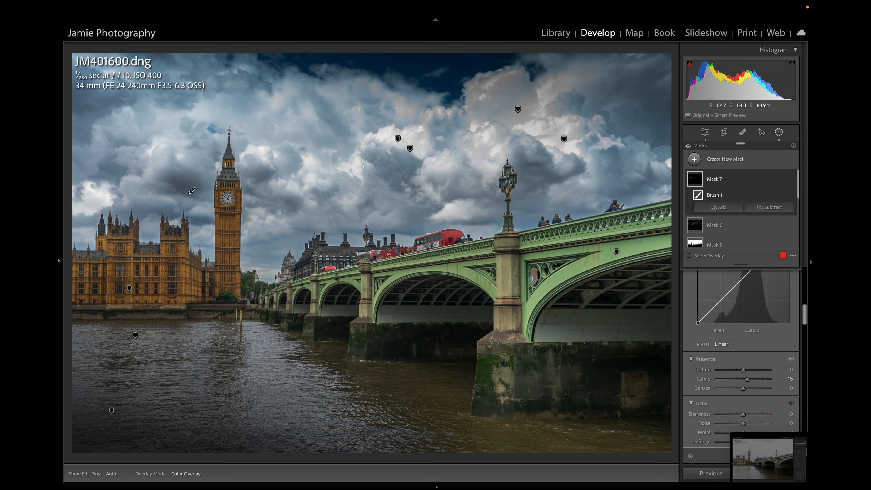
mouse_move(363, 165)
left_mouse_down()
mouse_move(412, 161)
mouse_move(401, 163)
mouse_move(404, 187)
mouse_move(420, 225)
mouse_move(290, 230)
mouse_move(257, 245)
left_mouse_up()
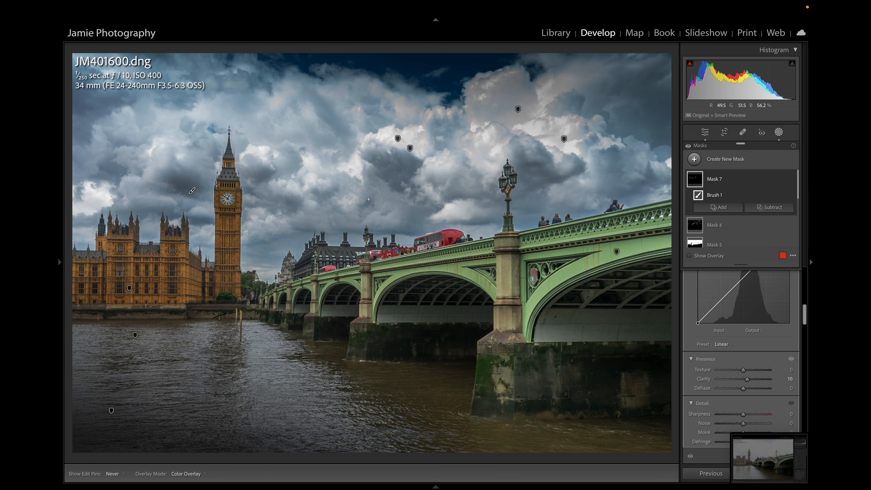
left_click_drag(475, 215, 536, 205)
mouse_move(610, 192)
left_mouse_down()
mouse_move(658, 178)
mouse_move(660, 168)
mouse_move(662, 178)
mouse_move(615, 165)
mouse_move(648, 137)
left_mouse_up()
scroll(651, 136, "up", 5)
mouse_move(609, 108)
left_mouse_down()
mouse_move(588, 44)
mouse_move(512, 37)
mouse_move(250, 68)
mouse_move(375, 96)
left_mouse_up()
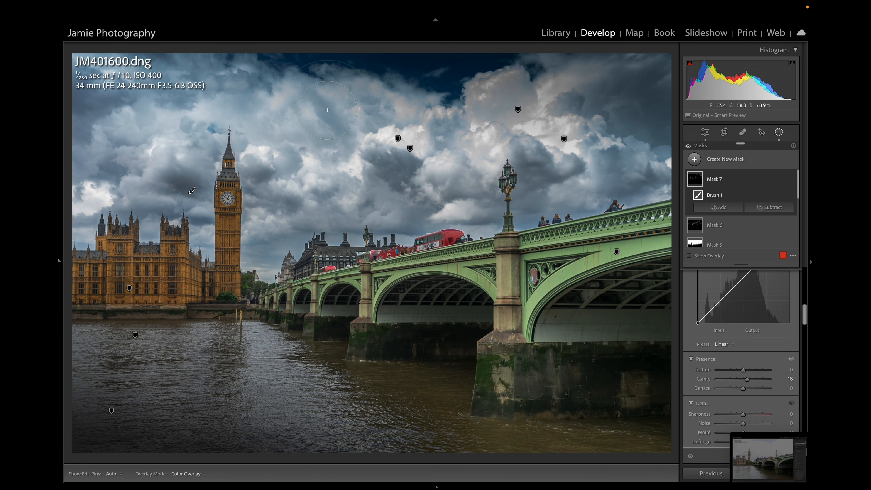
left_click_drag(318, 106, 349, 138)
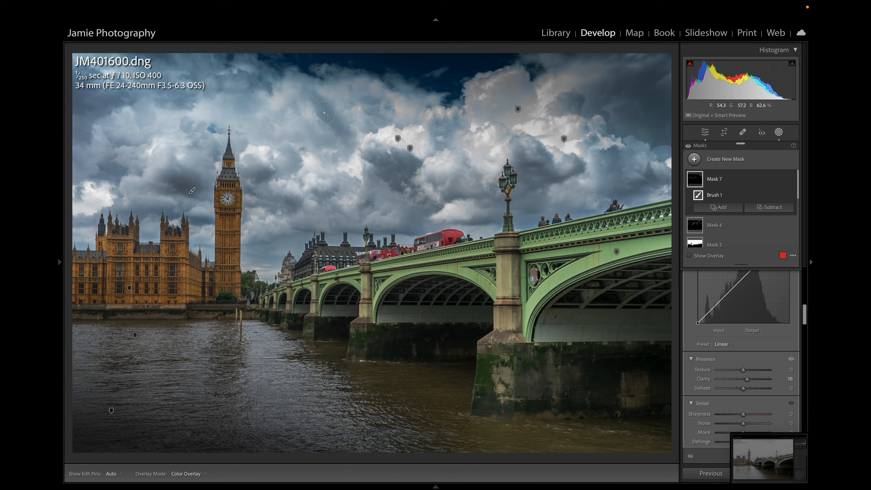
mouse_move(220, 94)
left_mouse_down()
mouse_move(114, 100)
mouse_move(57, 57)
mouse_move(75, 118)
mouse_move(57, 139)
mouse_move(152, 140)
mouse_move(137, 144)
left_mouse_up()
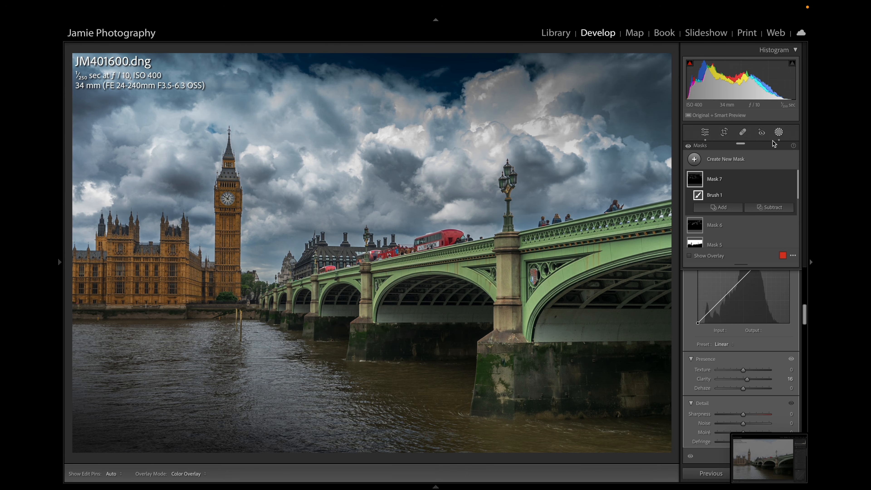
Step: Leave masking and convert the photo to the Black & White treatment
left_click(779, 134)
scroll(710, 216, "up", 5)
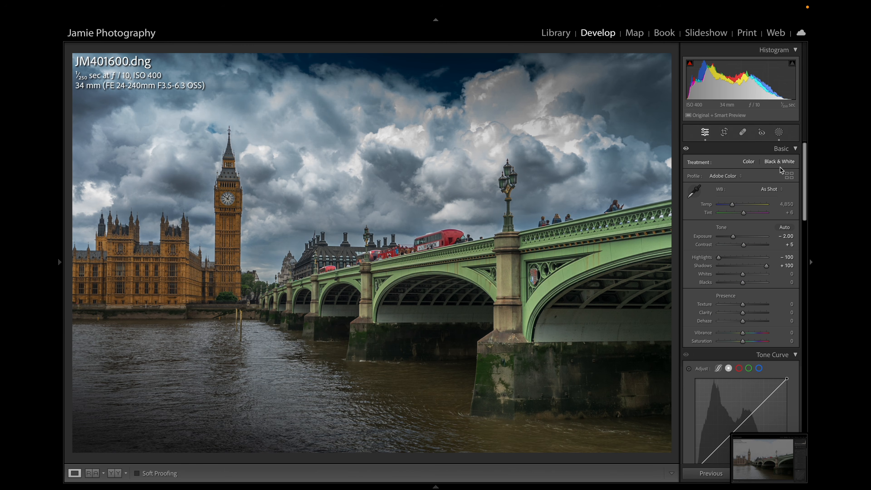
left_click(779, 162)
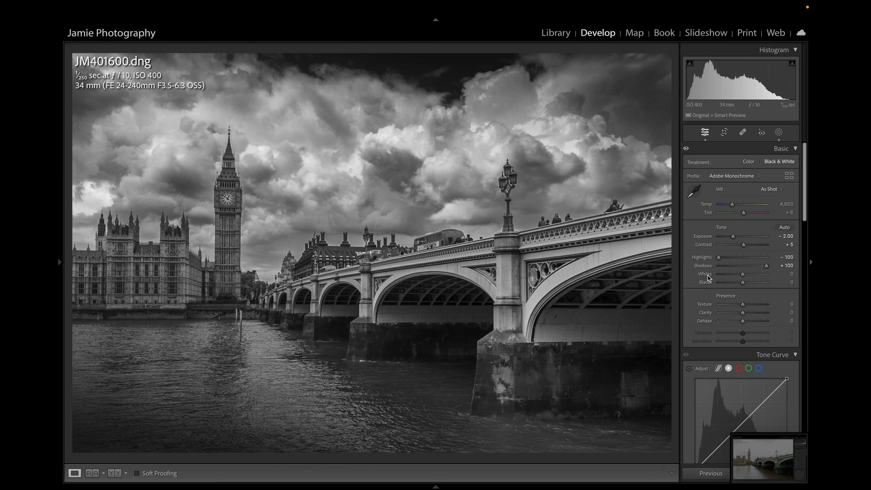
Step: Set the photo's Exposure to -1.95, Whites to +44 and Blacks to -16, checking for clipping
scroll(708, 278, "down", 1)
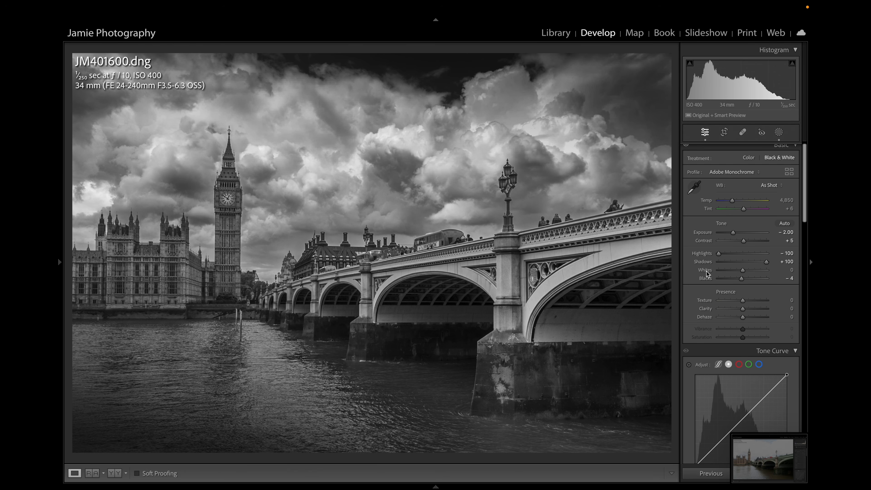
left_click_drag(706, 273, 751, 274)
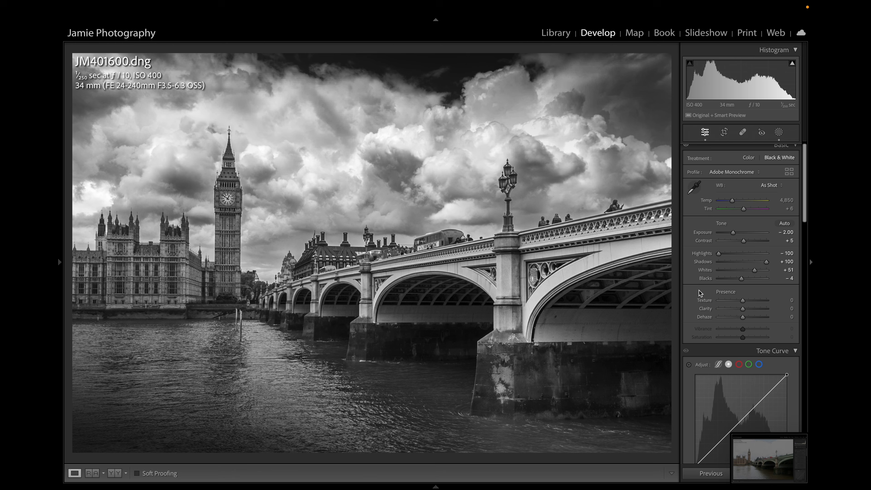
left_click(792, 67)
left_click_drag(754, 271, 754, 273)
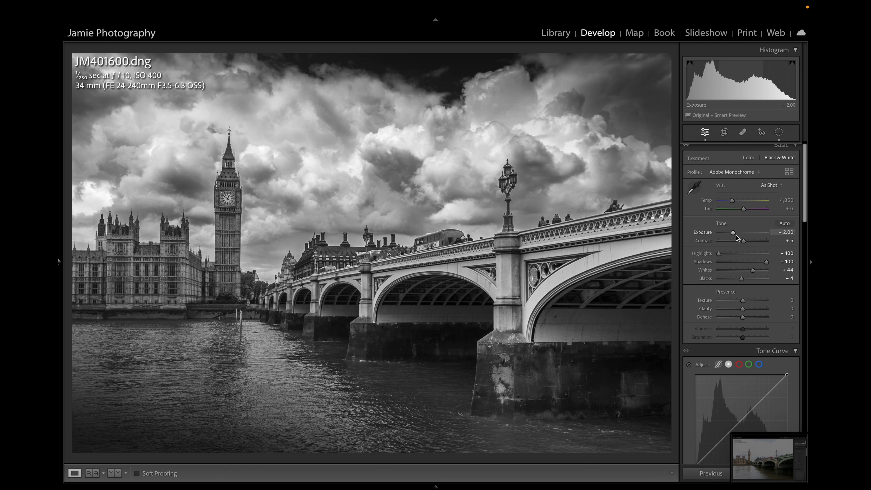
left_click_drag(735, 234, 733, 234)
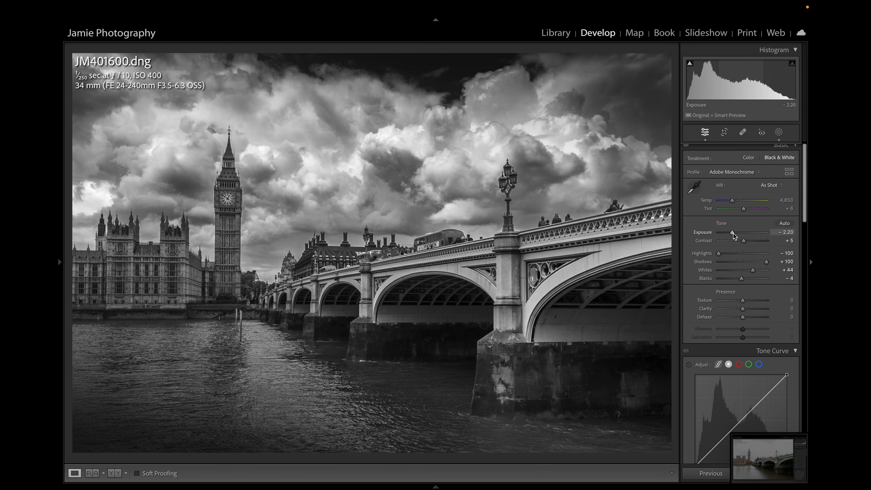
left_click_drag(752, 271, 750, 273)
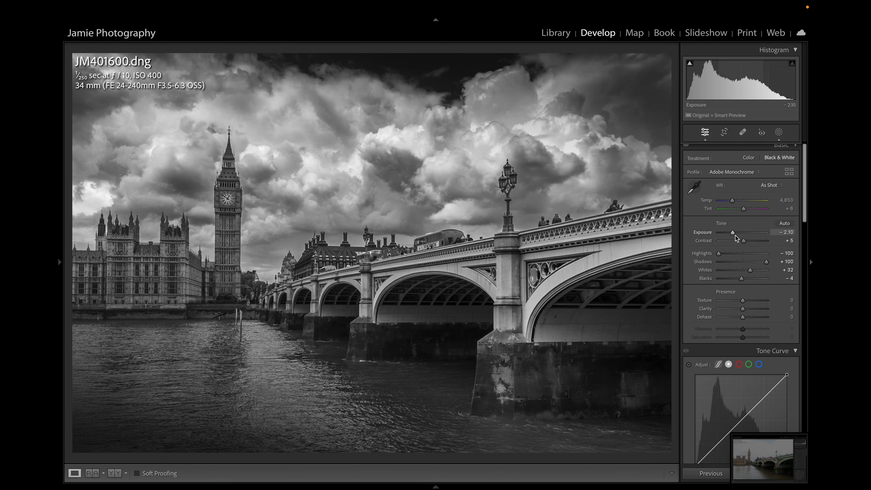
left_click_drag(735, 233, 735, 234)
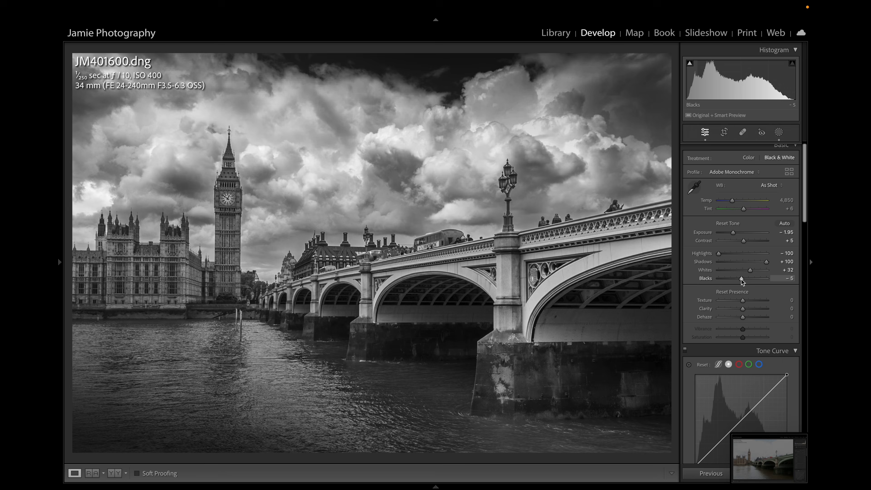
left_click(741, 279, "alt")
mouse_move(741, 280)
left_mouse_down()
mouse_move(722, 282)
mouse_move(754, 272)
left_mouse_up()
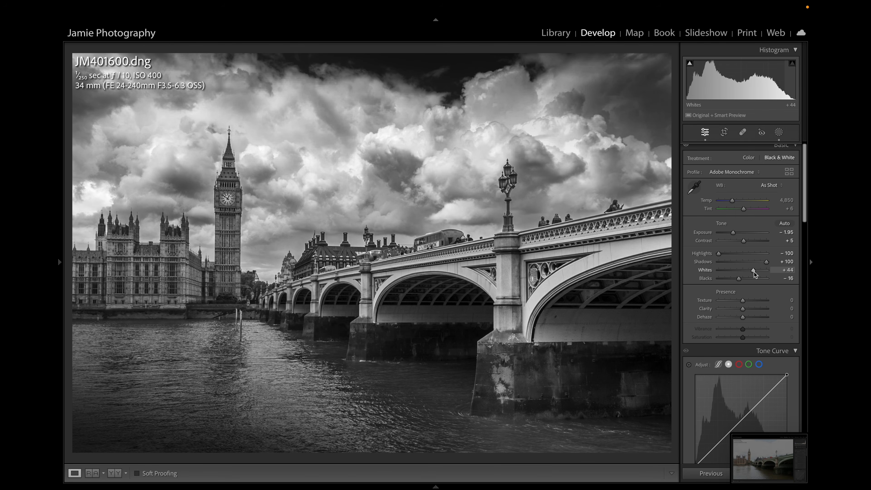
Step: Try positive Clarity with reduced Texture, and set Clarity to -19 and Texture to +9
left_click(749, 310)
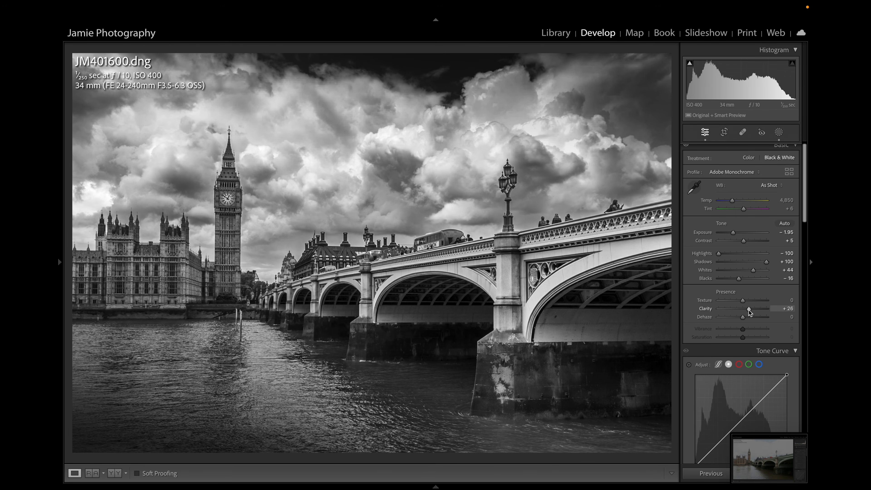
left_click_drag(748, 311, 746, 311)
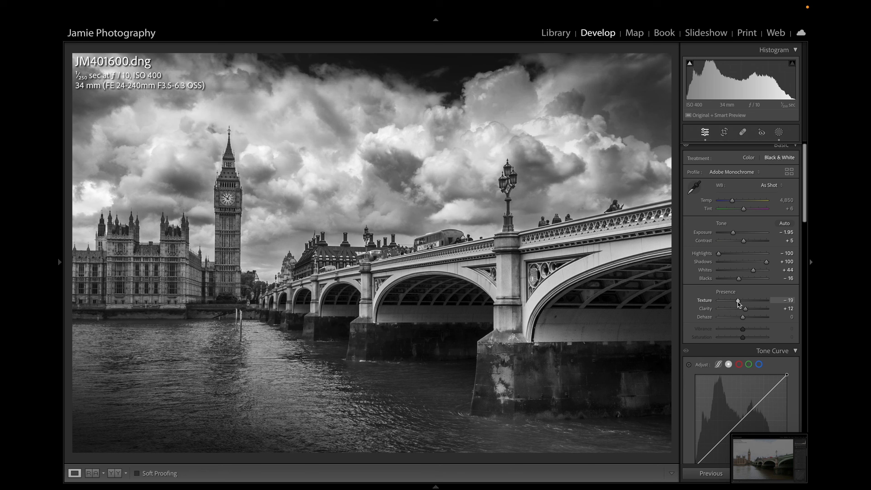
left_click_drag(738, 302, 737, 302)
left_click_drag(738, 301, 742, 301)
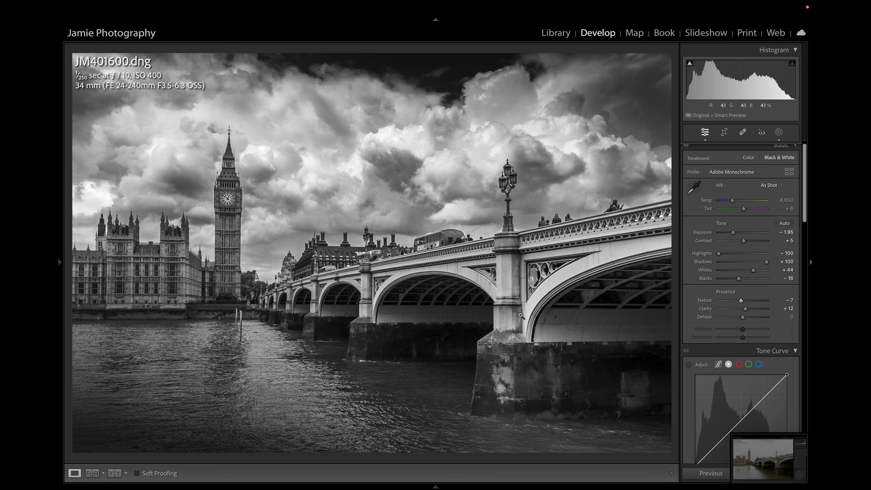
left_click(737, 310)
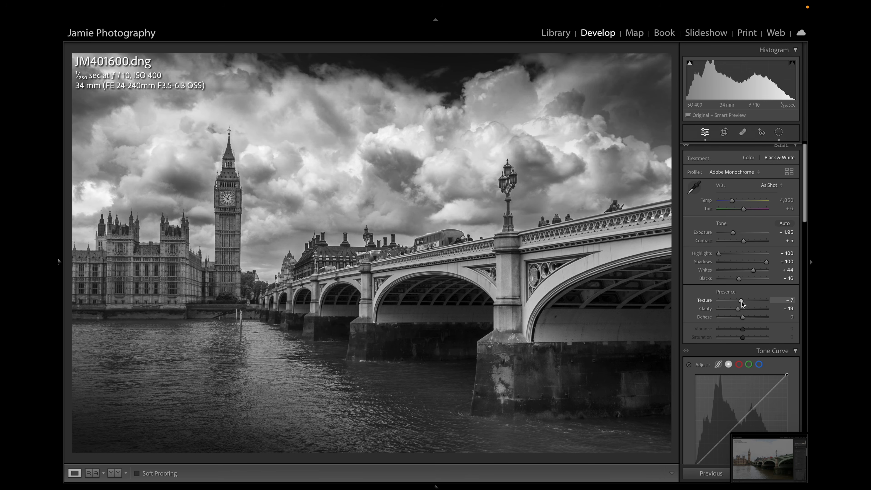
left_click_drag(744, 301, 745, 302)
left_click_drag(745, 303, 745, 303)
Step: Examine the Tone Curve, Black & White Mix and Color Grading settings against the basic adjustments
scroll(775, 277, "down", 1)
scroll(774, 277, "down", 8)
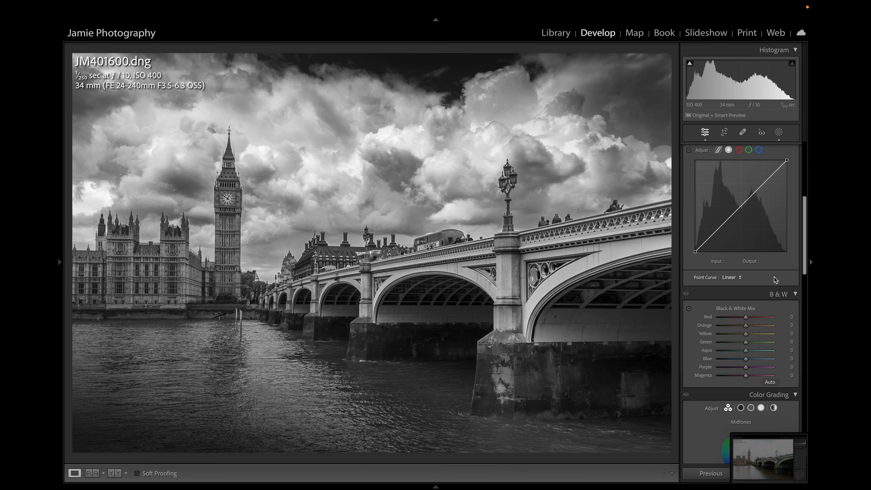
scroll(774, 277, "up", 6)
scroll(775, 277, "down", 10)
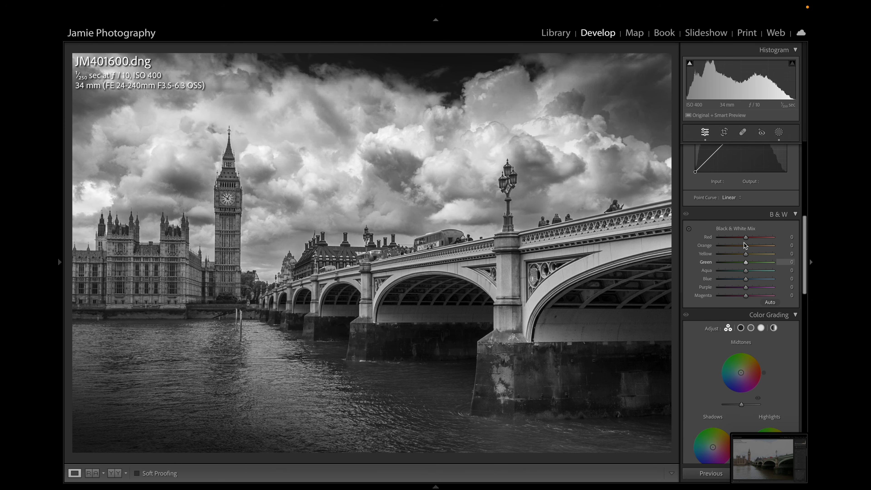
scroll(751, 308, "up", 5)
scroll(750, 307, "up", 5)
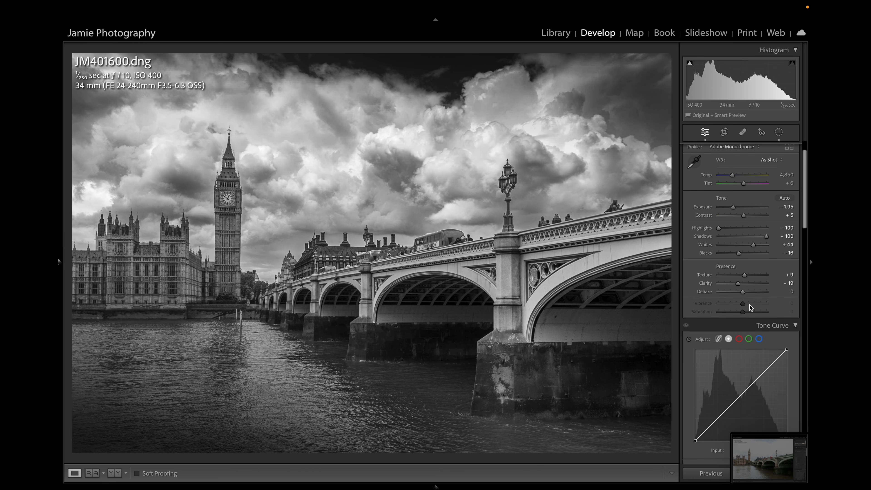
scroll(751, 317, "down", 8)
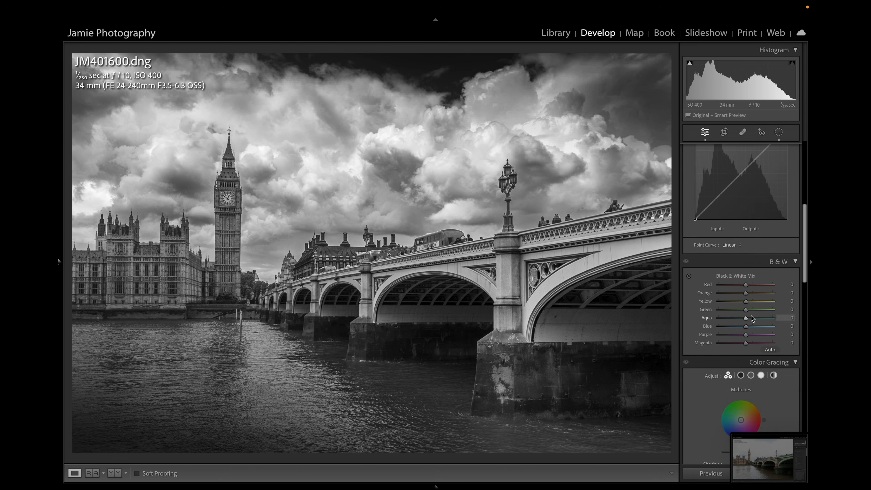
Step: Set Vibrance to +40 and Saturation to +10 in the Color treatment, and return the photo to Black & White
scroll(751, 316, "up", 8)
scroll(755, 175, "down", 1)
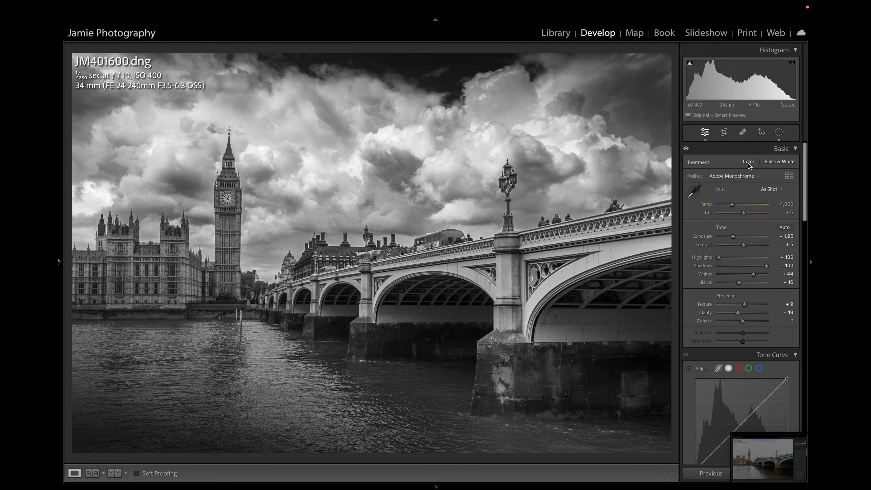
left_click(748, 162)
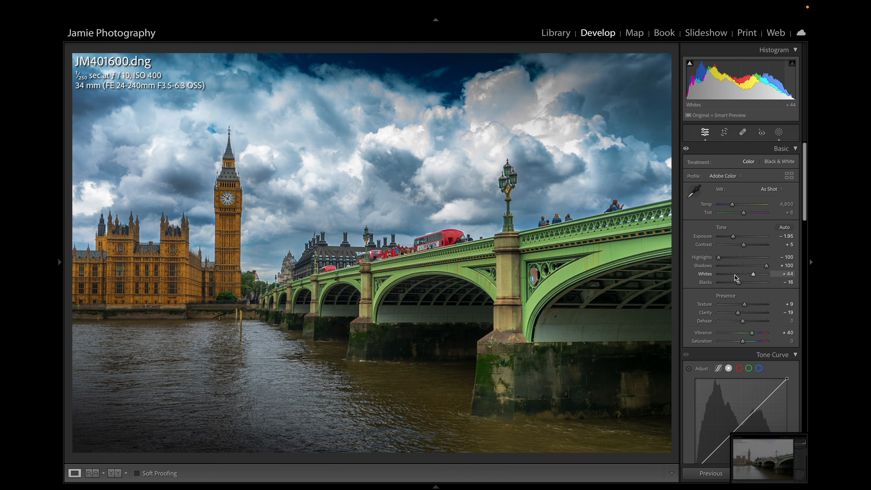
left_click_drag(743, 342, 745, 341)
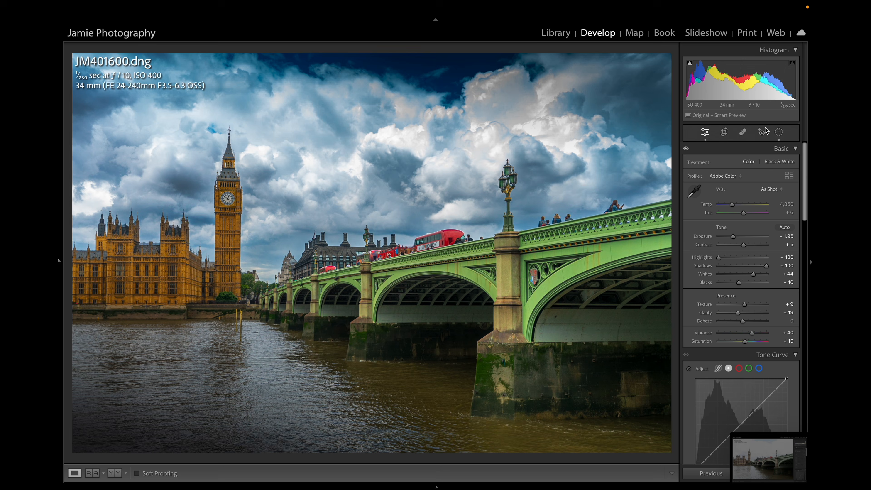
left_click(778, 162)
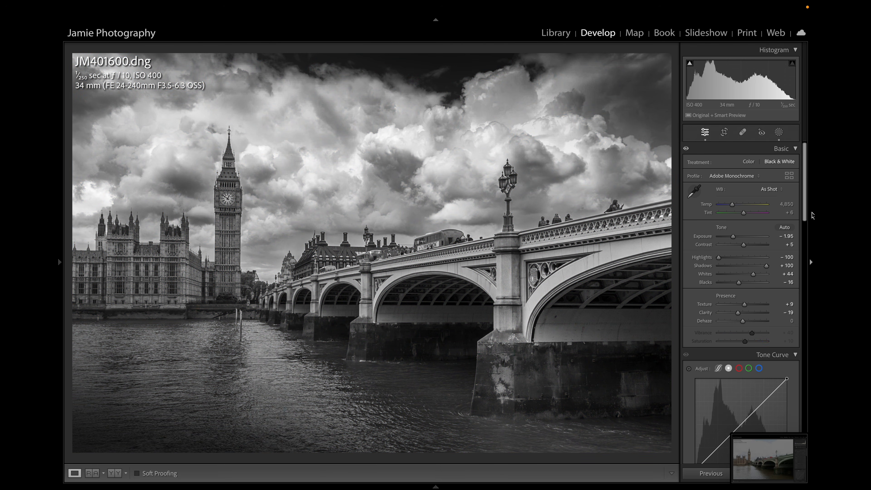
Step: Set Orange to +19 and Yellow to +30 in the Black & White Mix
scroll(757, 263, "down", 2)
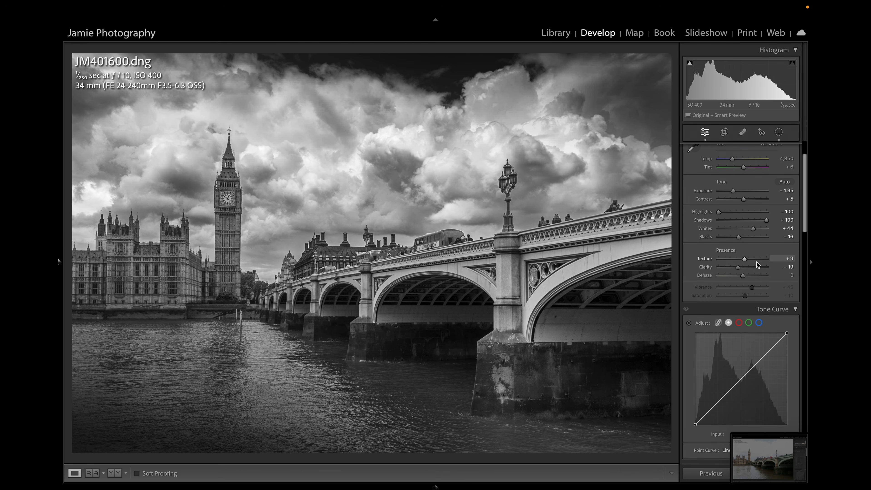
scroll(757, 262, "down", 4)
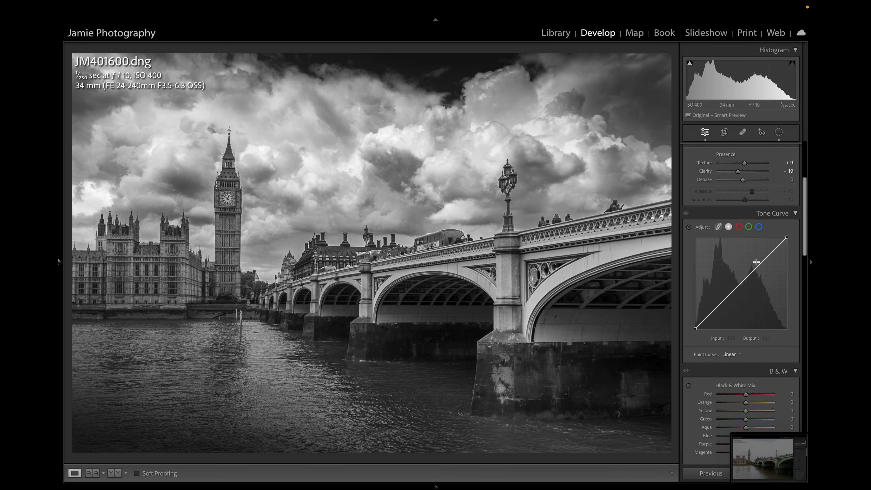
scroll(757, 263, "down", 7)
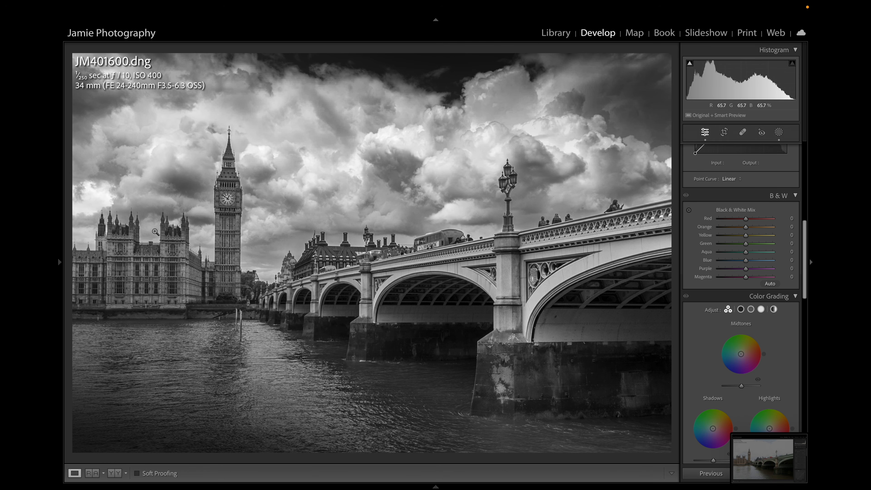
left_click(758, 228)
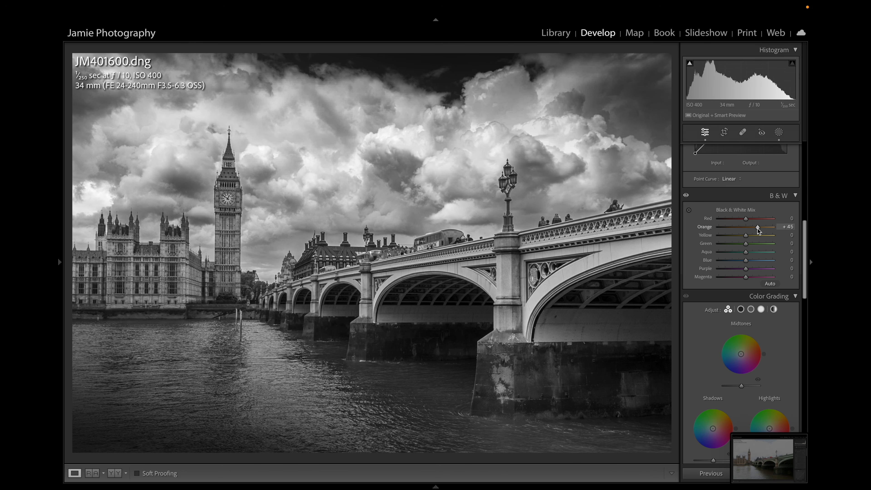
left_click(724, 228)
left_click_drag(725, 229, 749, 231)
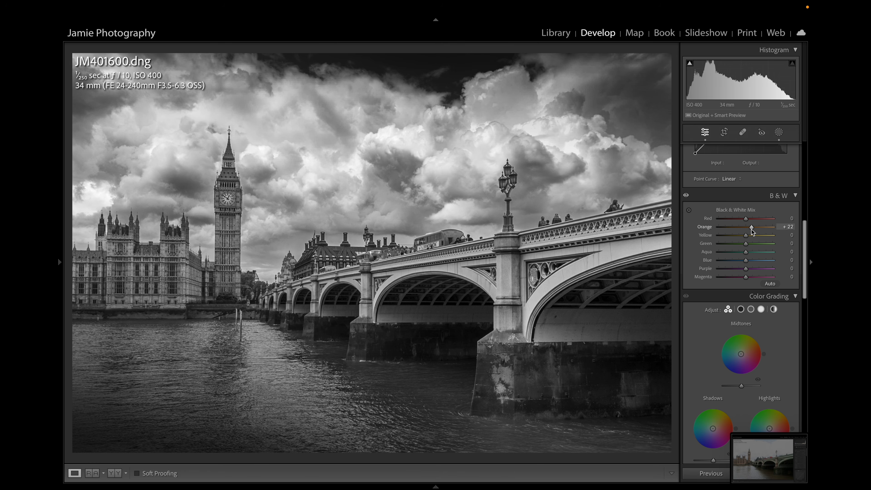
mouse_move(752, 229)
left_mouse_down()
mouse_move(737, 237)
mouse_move(774, 237)
mouse_move(756, 239)
left_mouse_up()
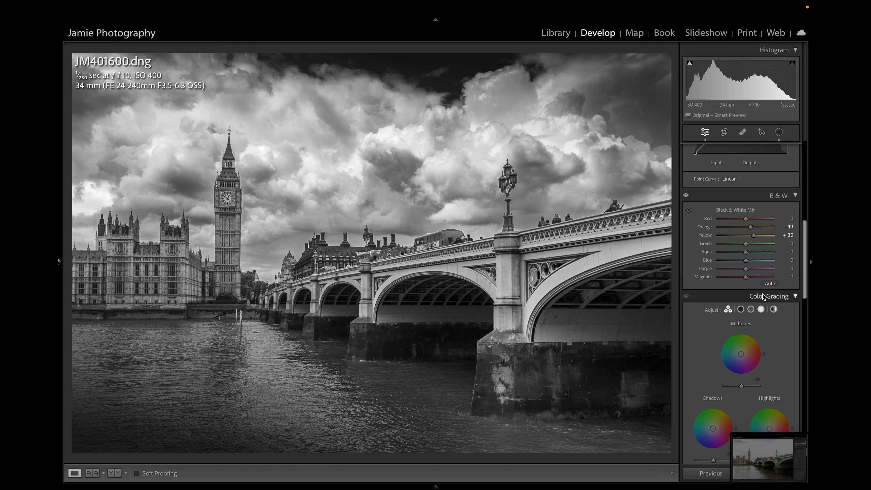
Step: Set Green to +1 and Blue to -15 in the Black & White Mix, trying the Purple adjustment as well
mouse_move(747, 245)
left_mouse_down()
mouse_move(777, 250)
mouse_move(730, 245)
mouse_move(748, 246)
left_mouse_up()
left_click(736, 261)
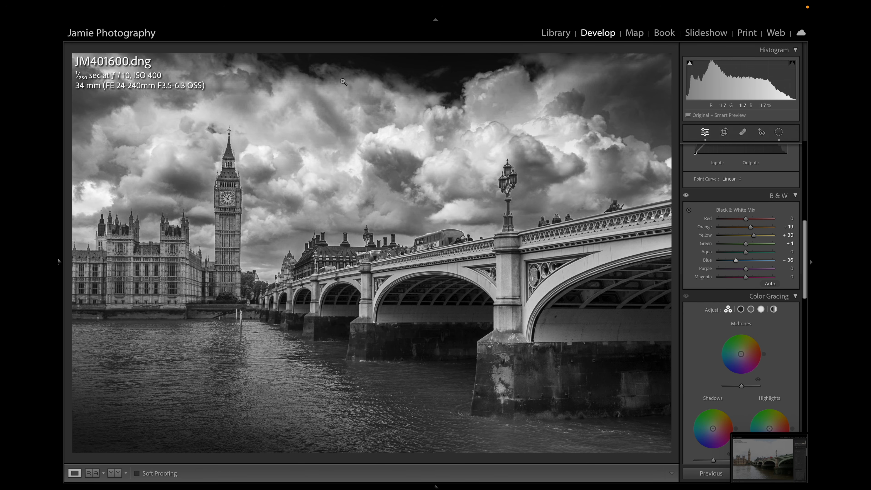
mouse_move(736, 261)
left_mouse_down()
mouse_move(761, 262)
mouse_move(743, 263)
left_mouse_up()
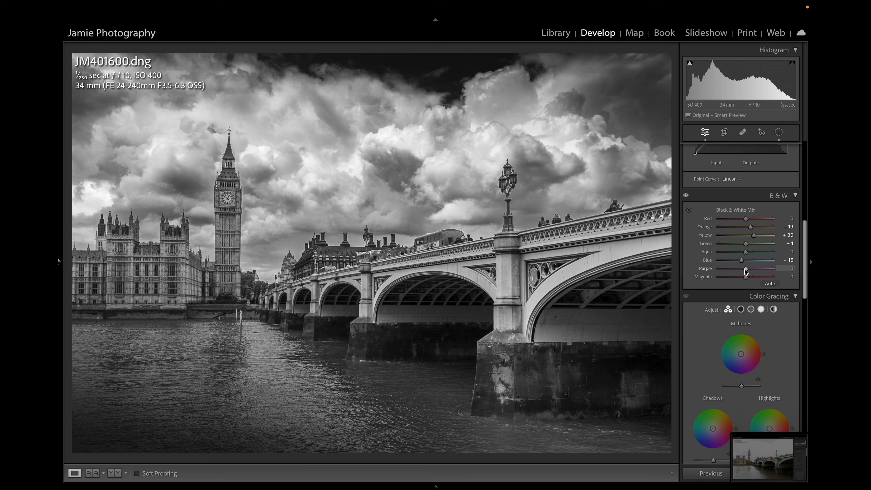
left_click_drag(744, 269, 771, 279)
Step: Create a wide radial gradient mask over the bridge and skyline, enlarging it vertically and centring it on the far end of the bridge
left_click(778, 133)
left_click(694, 159)
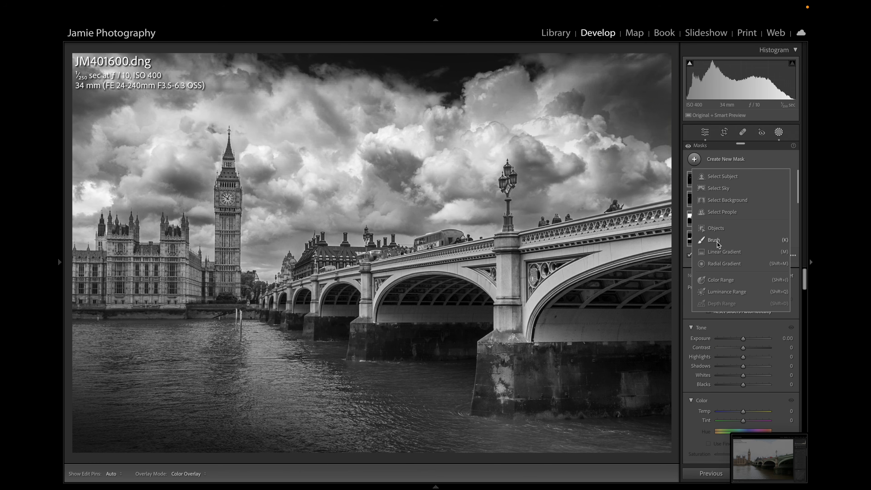
left_click(724, 263)
left_click_drag(230, 213, 667, 326)
left_click_drag(226, 220, 316, 276)
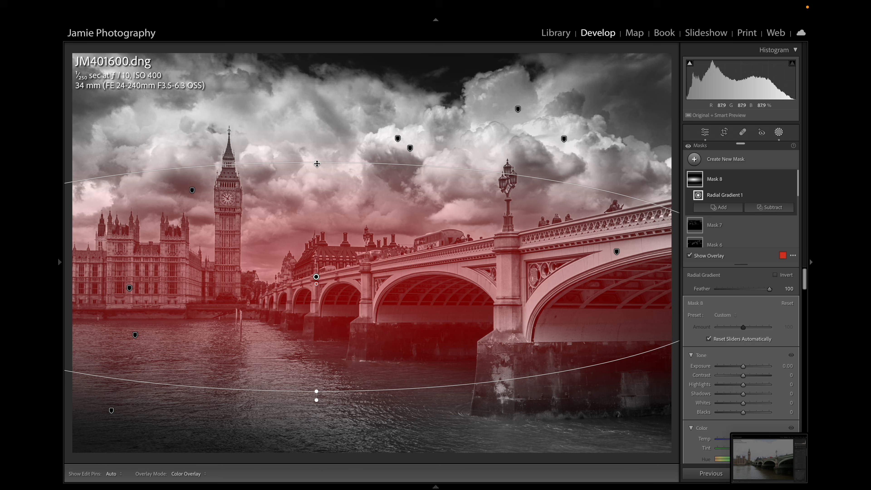
left_click_drag(317, 164, 317, 128)
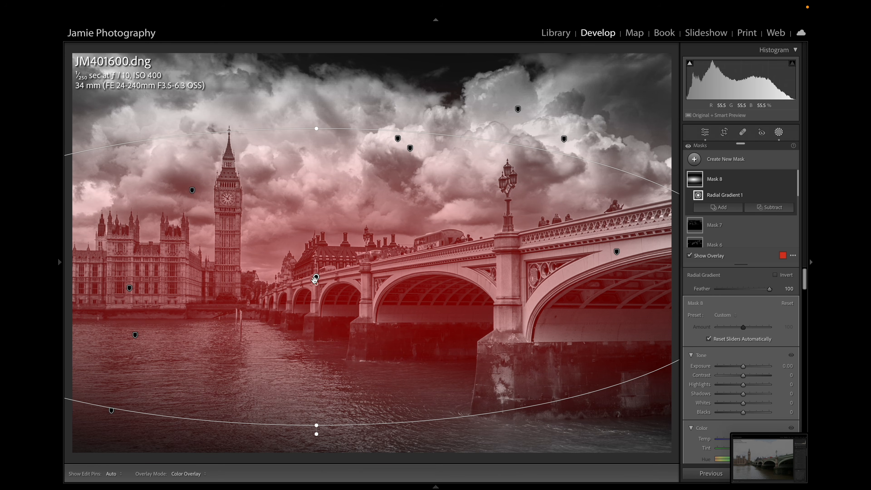
left_click_drag(315, 279, 333, 268)
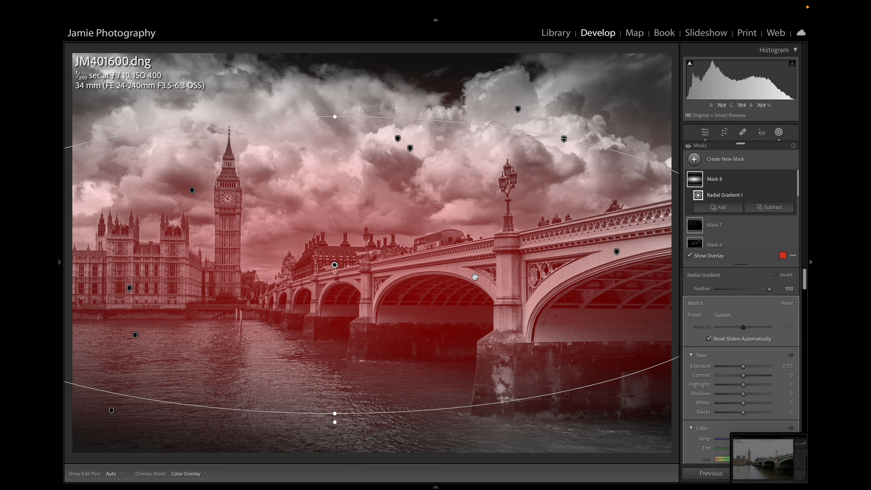
Step: Set the radial mask's Exposure to 0.53, Contrast to 19 and Whites to -16
mouse_move(745, 368)
left_mouse_down()
mouse_move(754, 376)
mouse_move(746, 368)
left_mouse_up()
left_click_drag(737, 407, 740, 407)
scroll(737, 367, "down", 3)
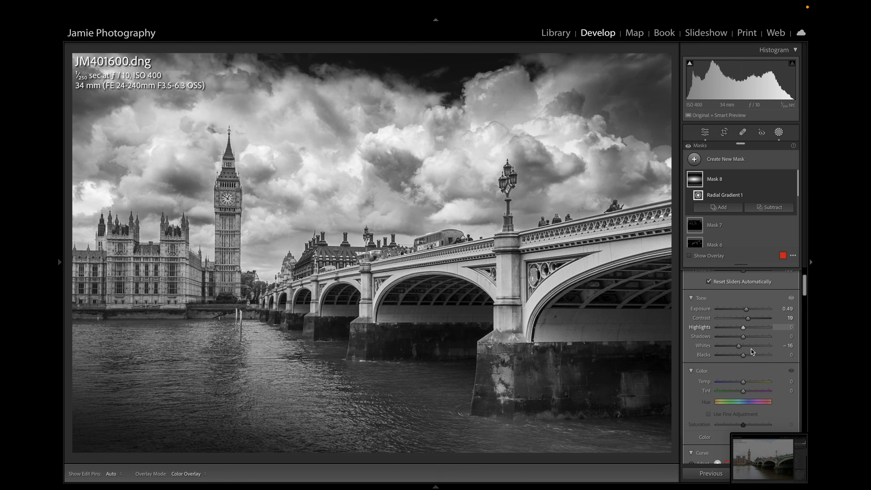
scroll(747, 357, "up", 3)
left_click_drag(748, 369, 748, 369)
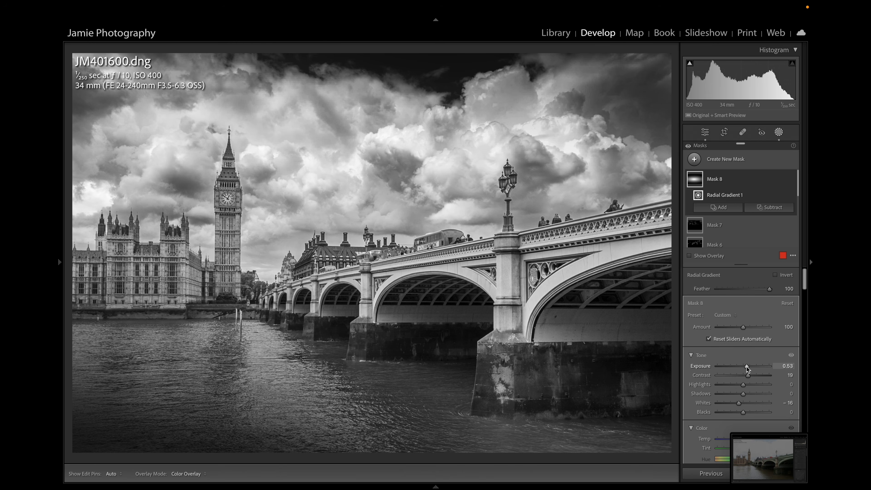
Step: Leave masking and set the photo's overall Exposure to -1.75 and Clarity to -16
left_click(695, 158)
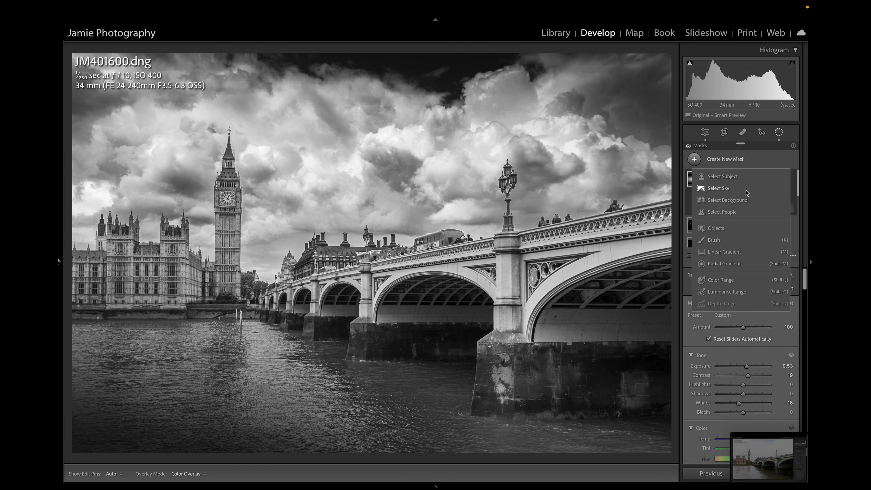
left_click(779, 132)
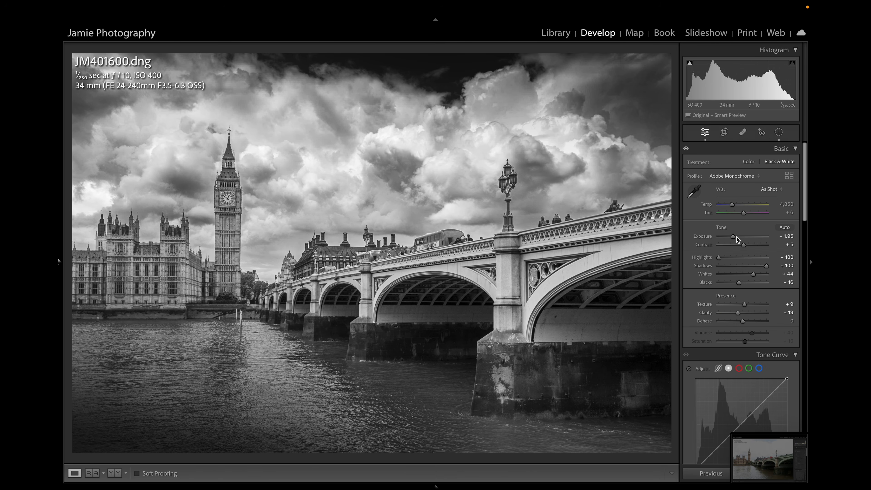
left_click_drag(736, 237, 735, 237)
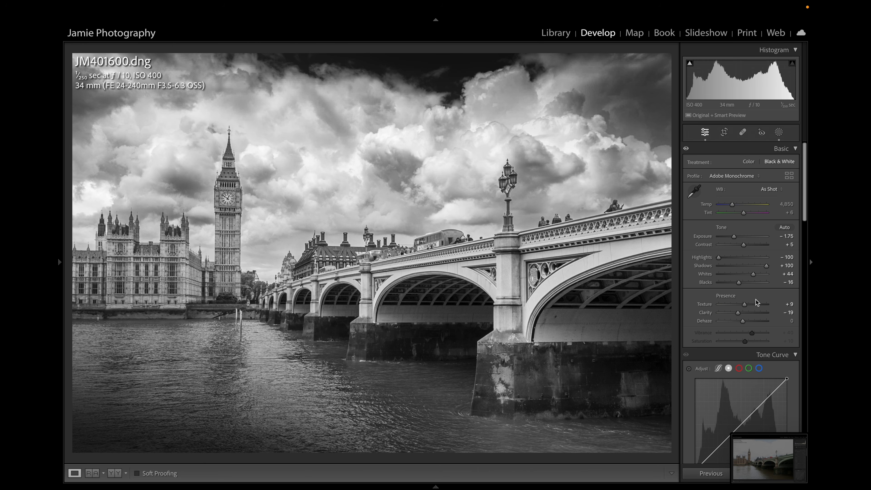
left_click_drag(738, 312, 737, 313)
Step: Add a light post-crop vignette with Amount +7, Midpoint 70, Roundness -44 and Feather 100
scroll(735, 268, "down", 10)
scroll(735, 268, "down", 15)
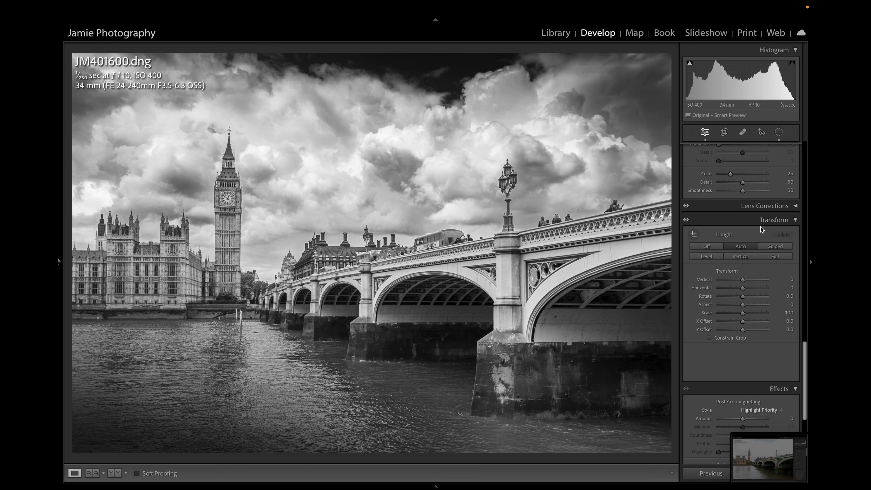
scroll(758, 235, "down", 5)
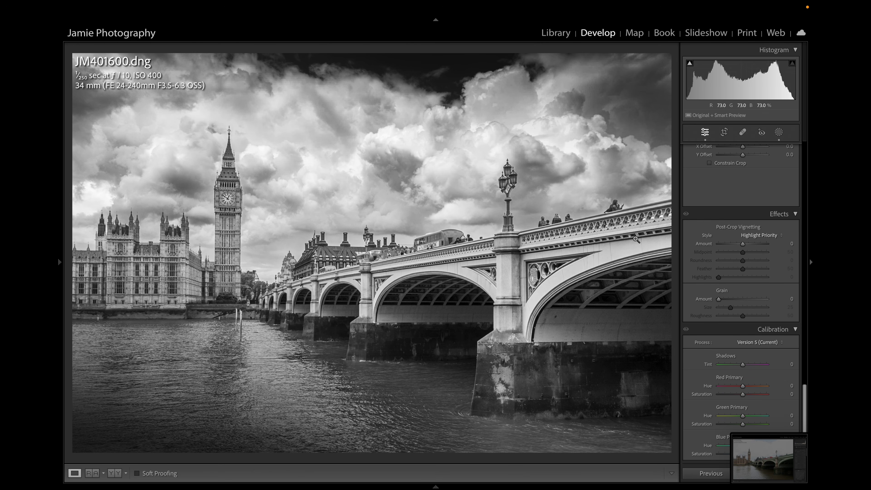
mouse_move(742, 244)
left_mouse_down()
mouse_move(768, 269)
mouse_move(743, 270)
mouse_move(742, 245)
mouse_move(767, 270)
mouse_move(746, 246)
left_mouse_up()
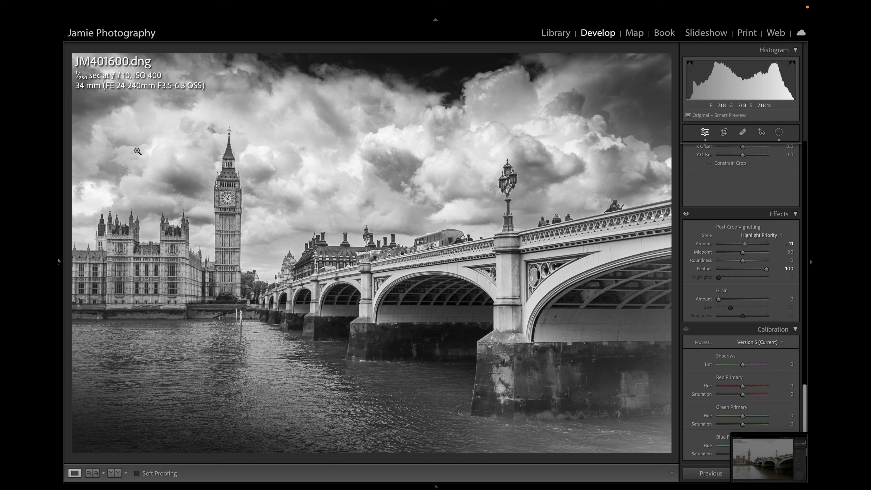
mouse_move(744, 251)
left_mouse_down()
mouse_move(756, 252)
mouse_move(724, 263)
mouse_move(745, 247)
left_mouse_up()
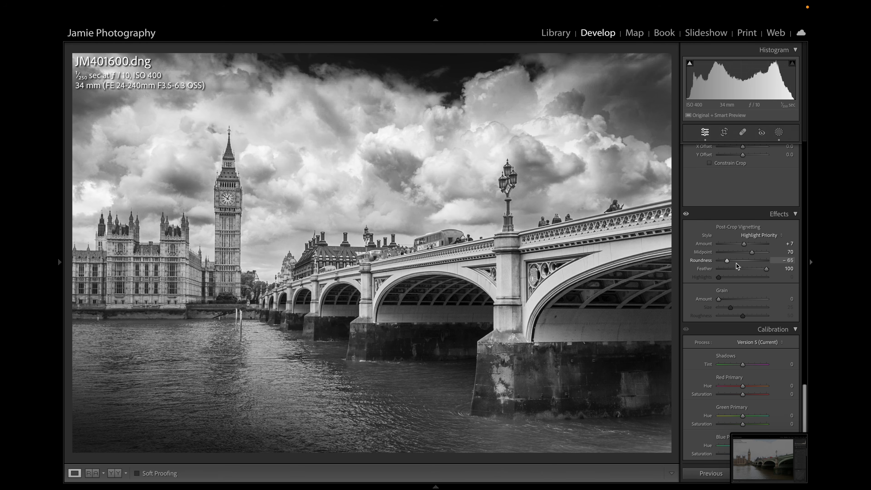
left_click_drag(727, 261, 733, 263)
left_click_drag(732, 263, 733, 263)
Step: Check the noise under the bridge arches up close, and create an enhanced DNG using AI Denoise at Amount 50
scroll(758, 233, "down", 1)
scroll(758, 234, "up", 10)
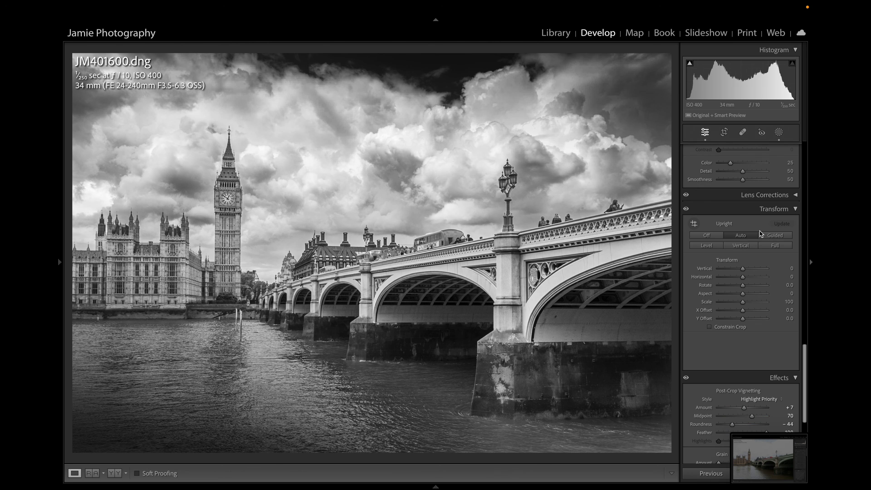
scroll(759, 233, "up", 5)
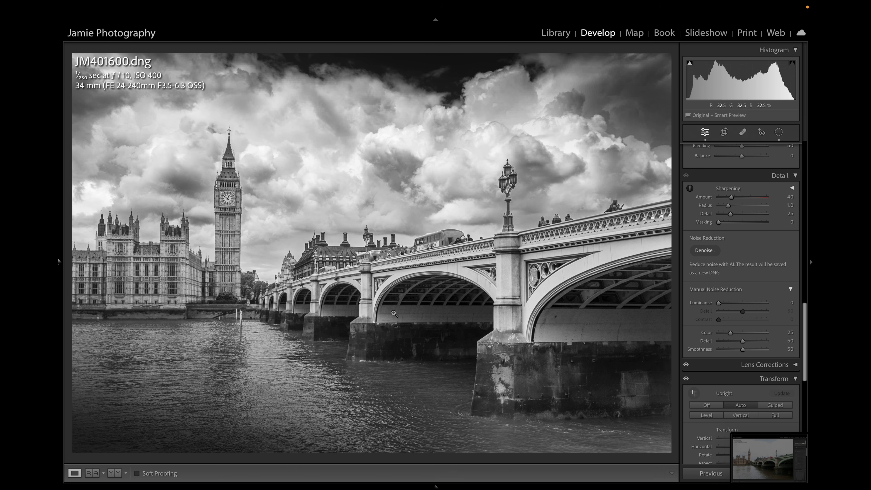
left_click(395, 314)
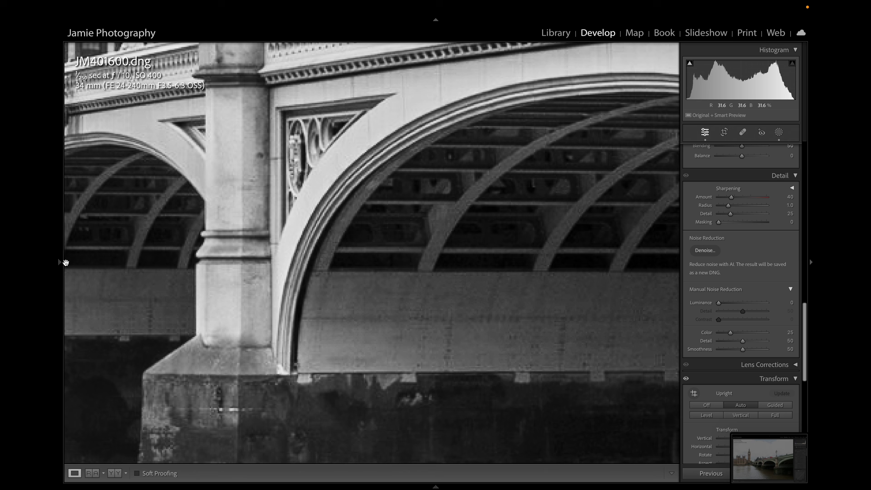
mouse_move(60, 261)
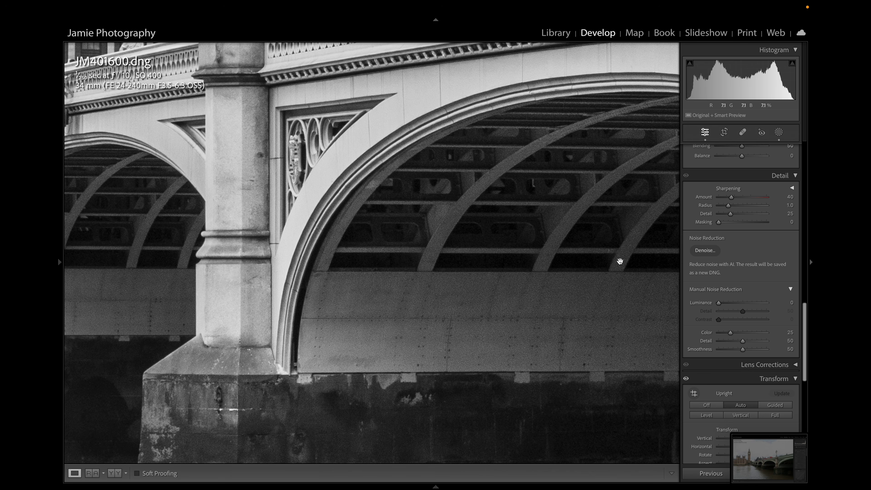
left_click(705, 250)
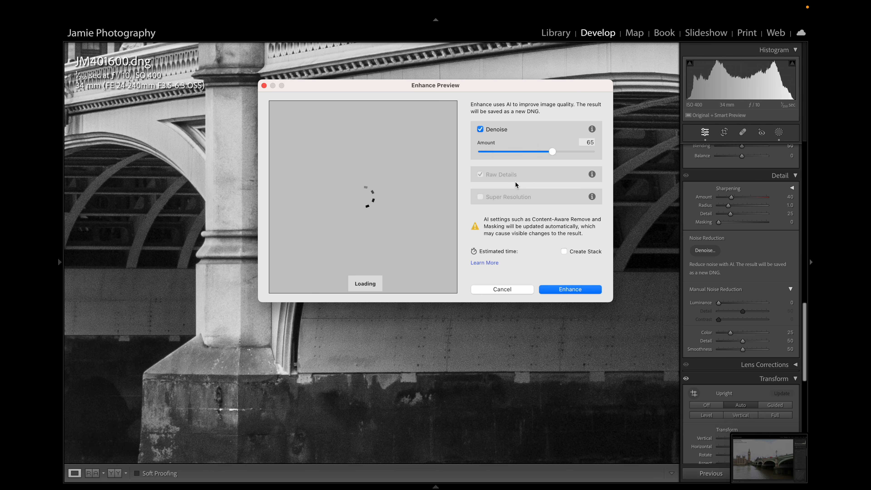
left_click_drag(531, 154, 537, 154)
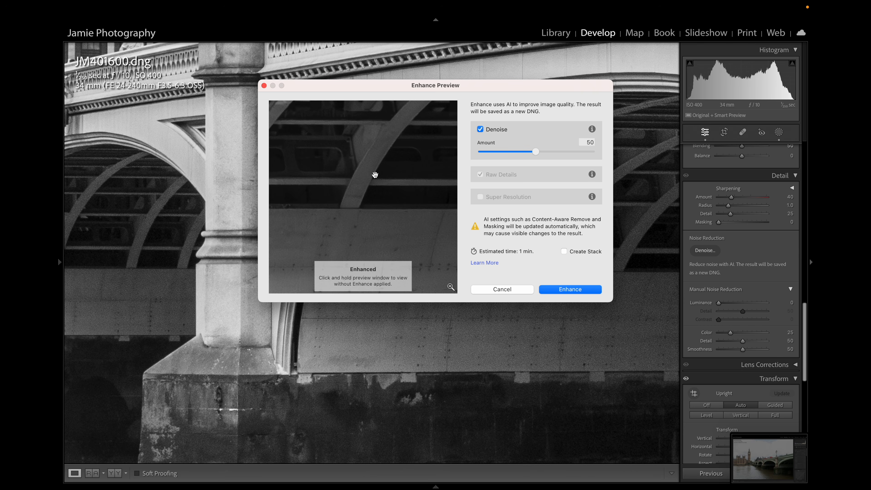
left_click(377, 226)
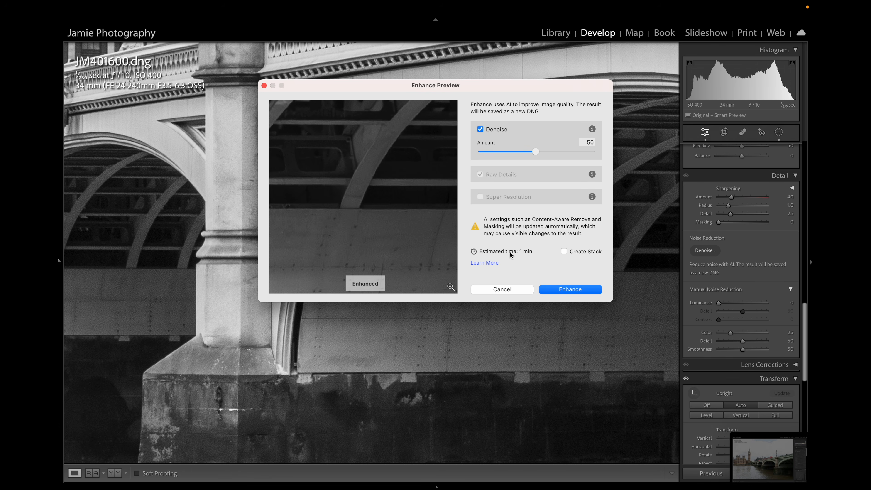
left_click(564, 290)
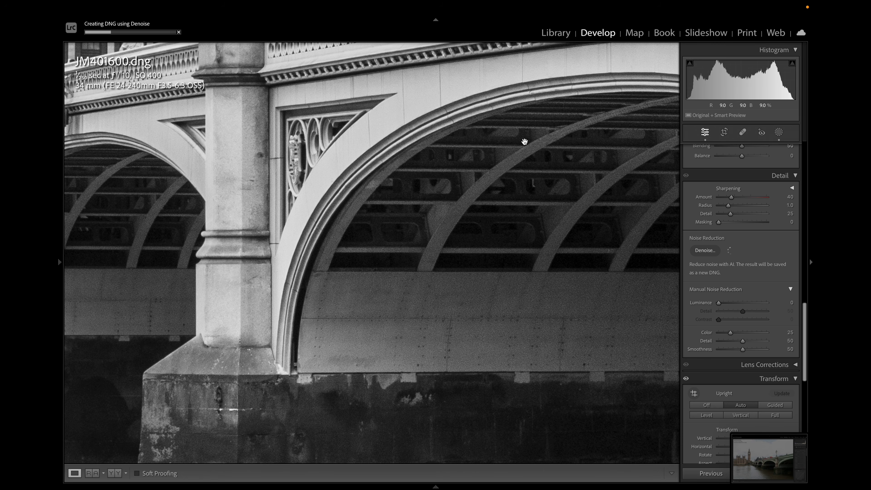
Step: Inspect the denoised bridge stonework up close and slightly increase the Sharpening Amount
left_click(525, 141)
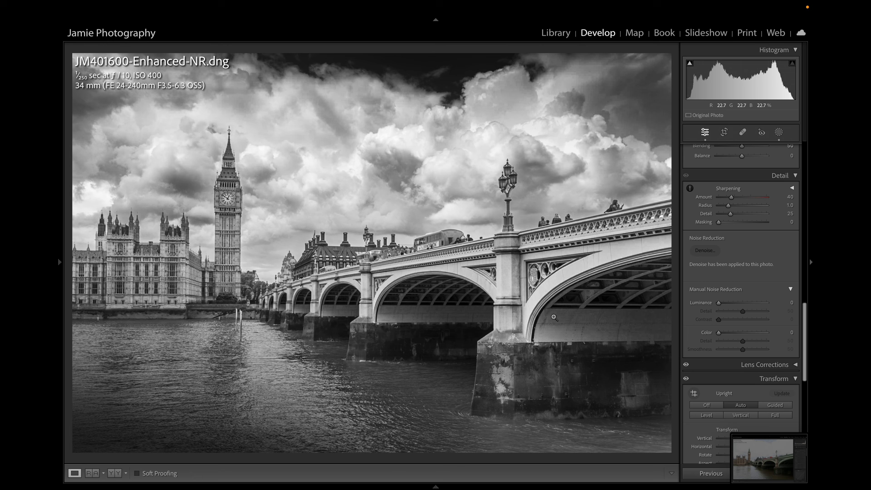
left_click(542, 315)
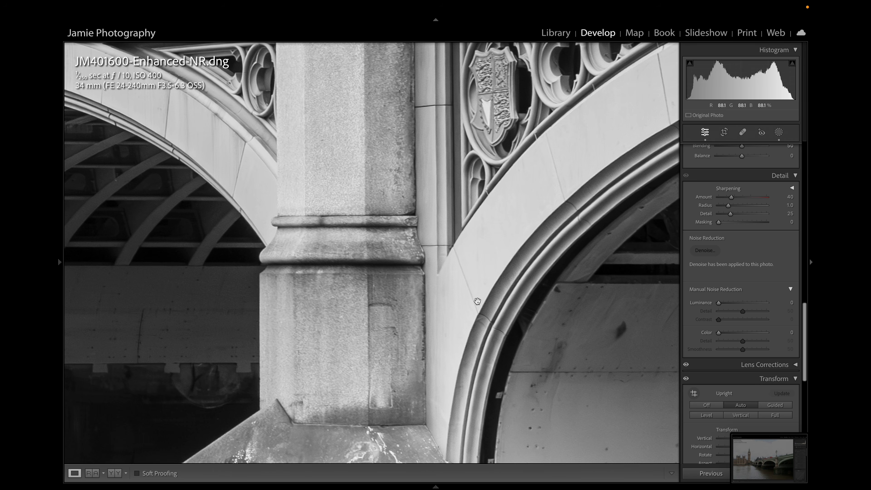
left_click(477, 300)
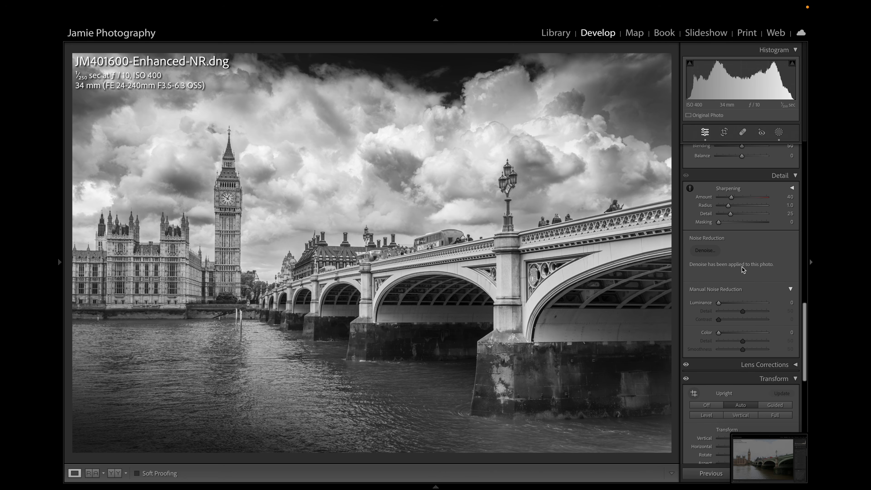
scroll(742, 266, "up", 3)
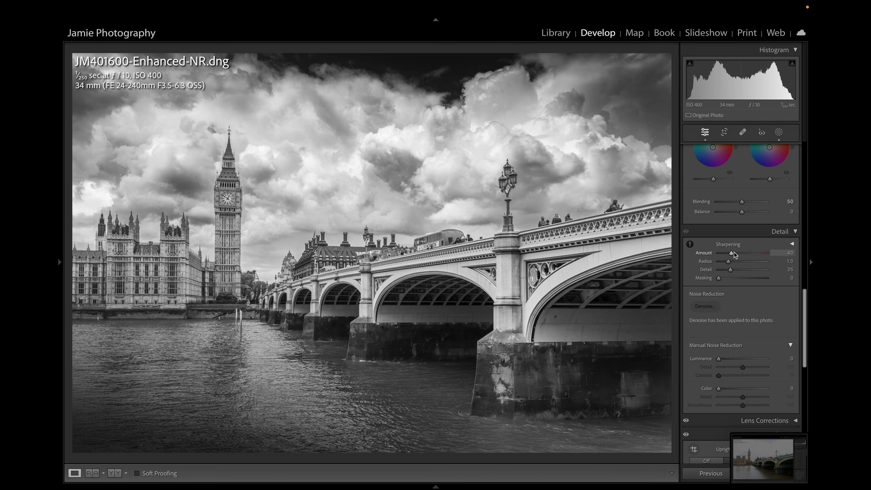
left_click_drag(732, 254, 737, 254)
Step: Raise the enhanced photo's Exposure to -1.45
scroll(713, 257, "up", 15)
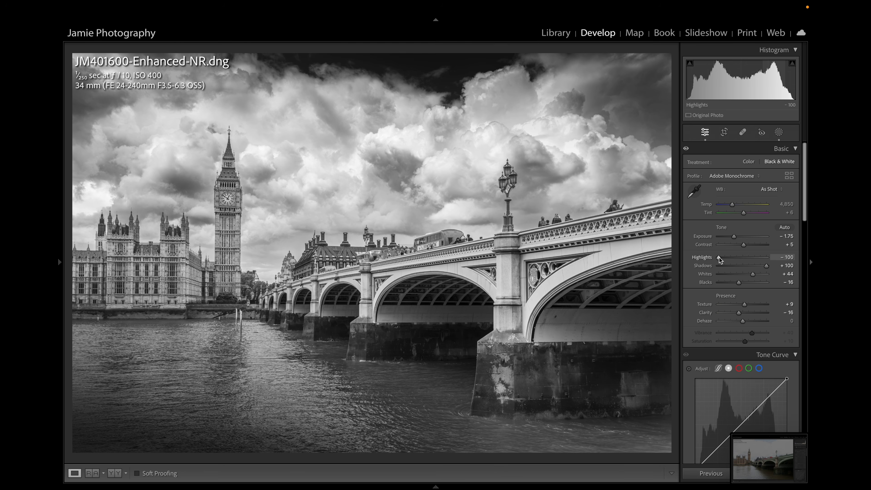
left_click_drag(719, 258, 736, 238)
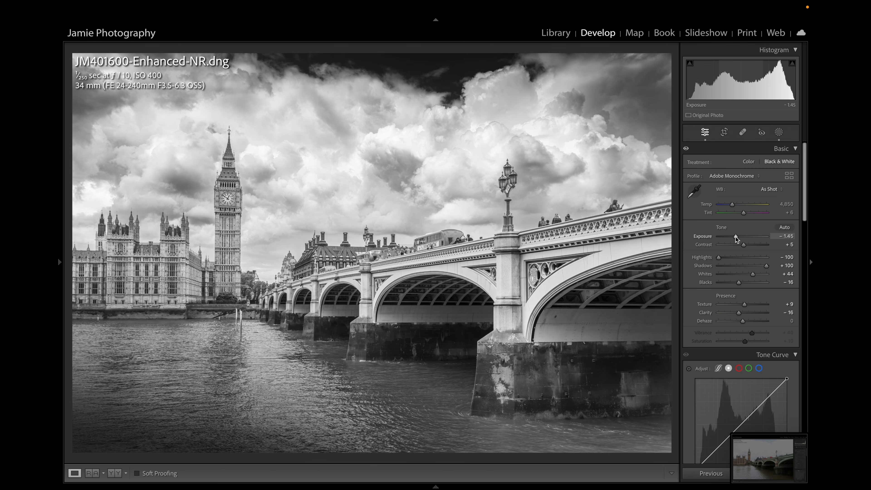
Step: Set the enhanced photo's Shadows to +89, Whites to +33, Contrast to +13 and Clarity to -13
left_click_drag(766, 266, 751, 276)
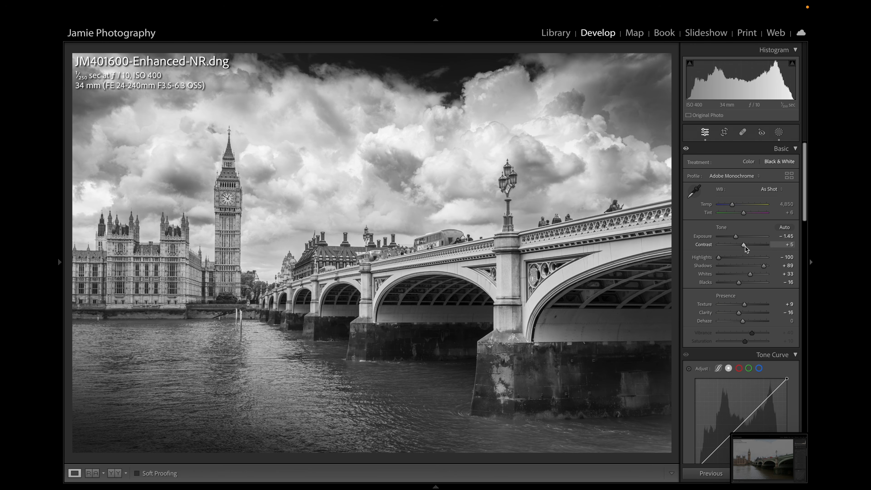
left_click_drag(745, 247, 747, 246)
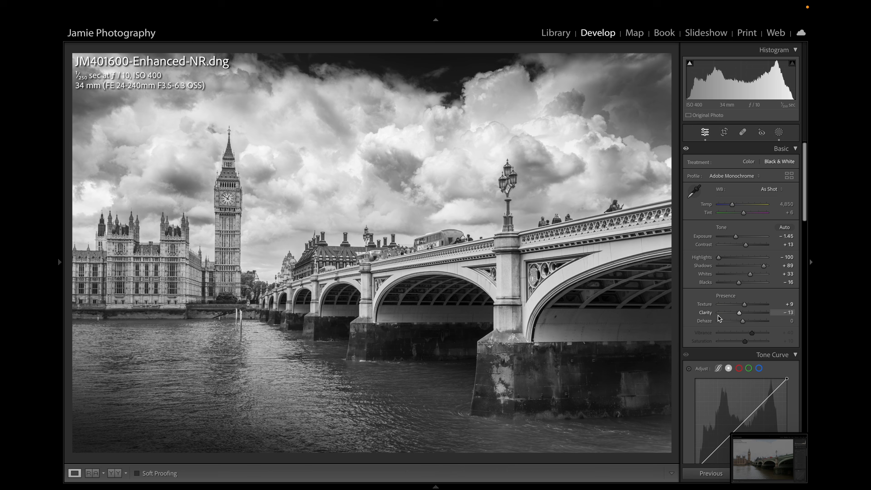
Step: Reset all Develop adjustments on the original JM401600.dng to compare it, and return to the enhanced version
mouse_move(499, 485)
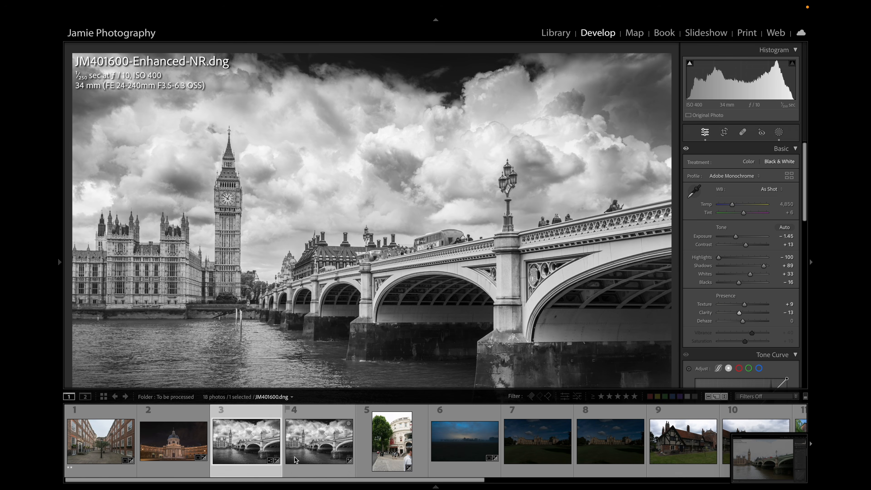
left_click(312, 451)
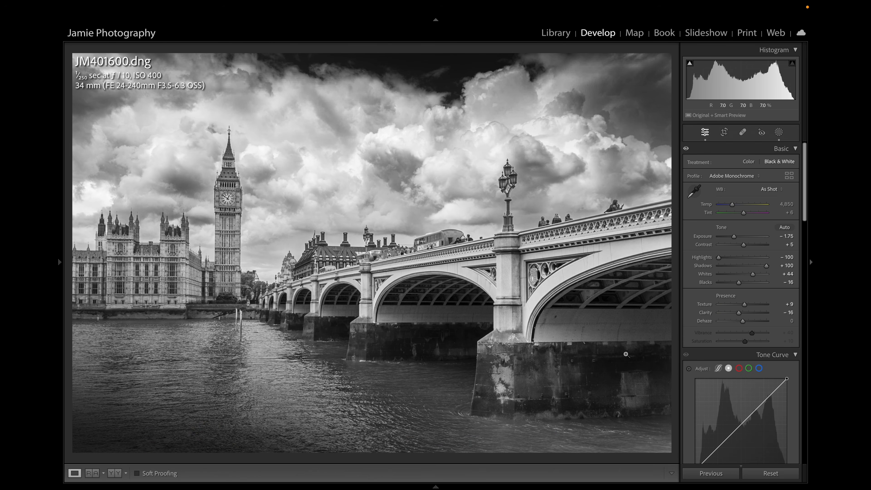
left_click(759, 474)
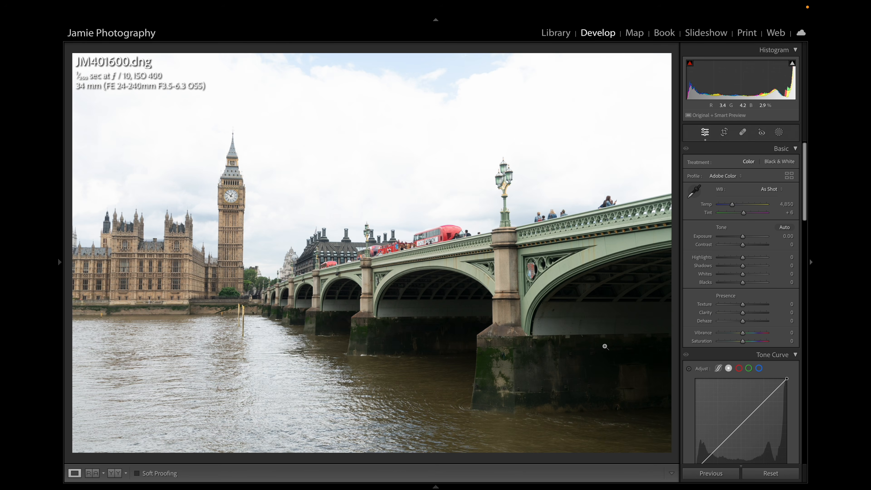
key("Right")
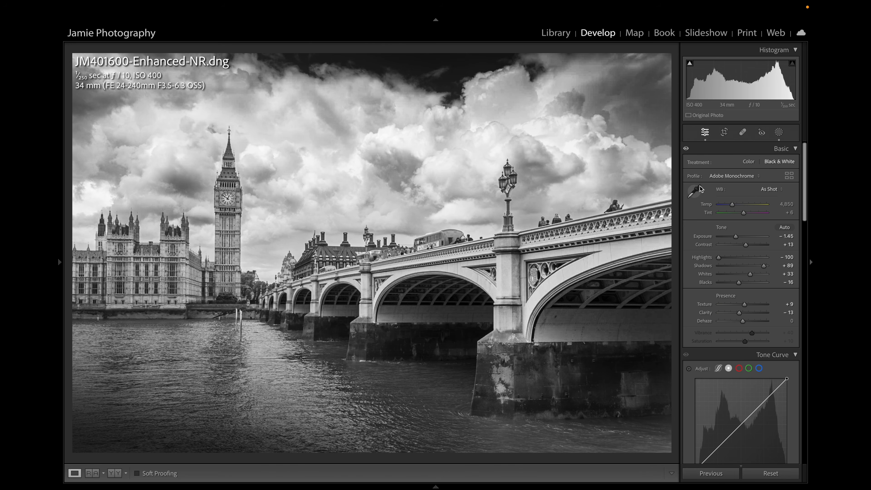
Step: Create a new brush mask at Flow 38 with reduced Clarity and Contrast set to -27
left_click(779, 132)
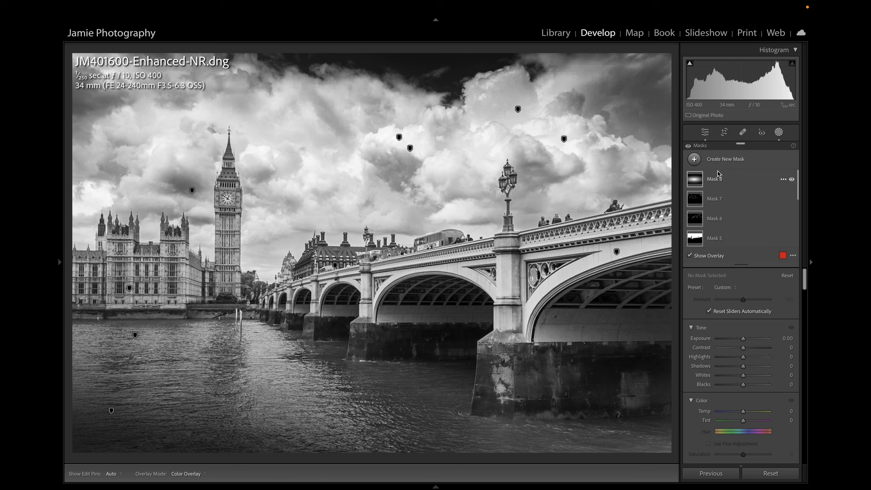
left_click(694, 159)
left_click(712, 244)
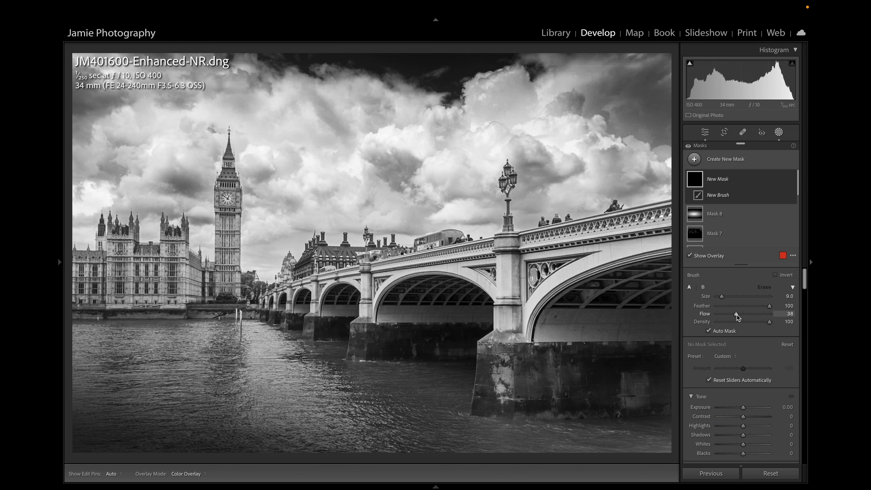
scroll(748, 354, "down", 5)
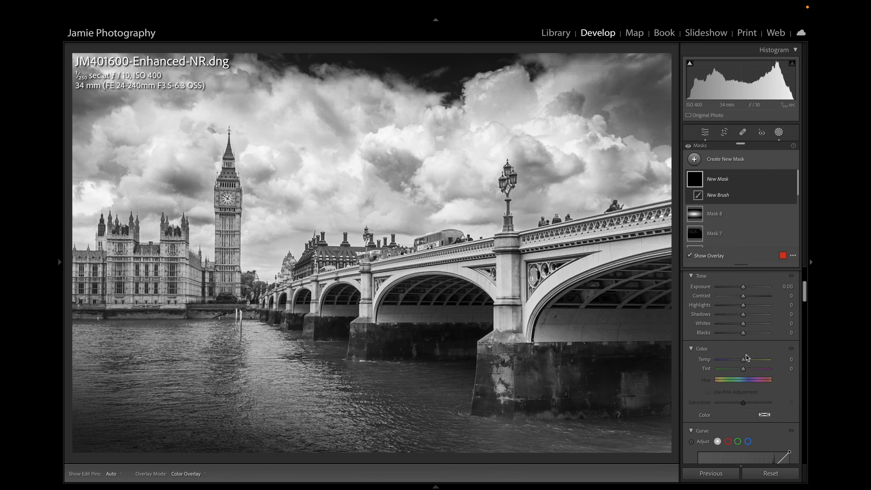
scroll(746, 355, "up", 5)
scroll(746, 355, "down", 10)
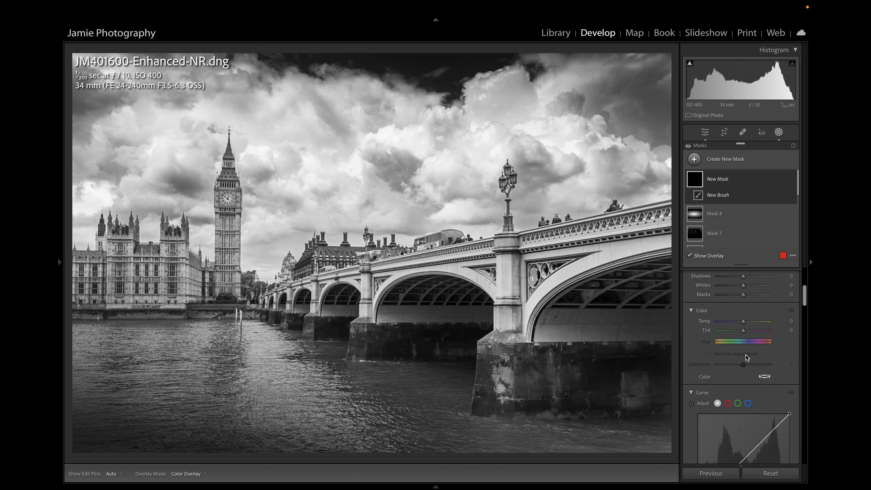
scroll(746, 355, "up", 3)
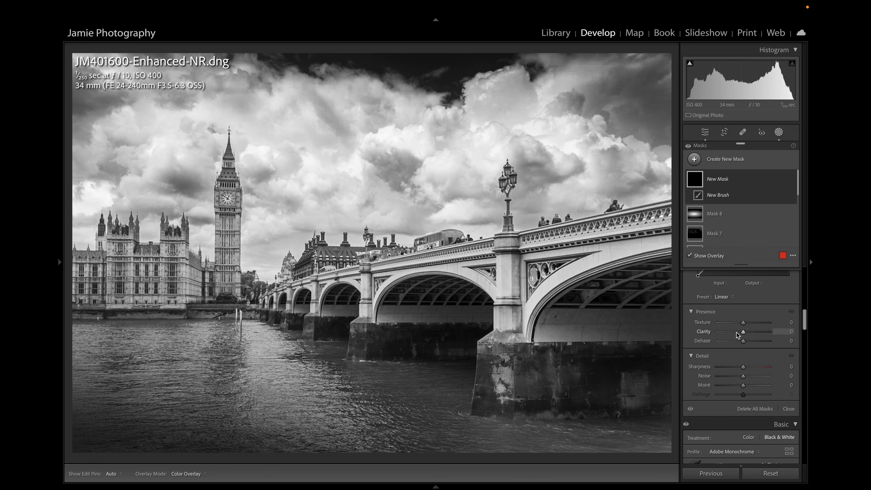
left_click(736, 332)
scroll(740, 354, "up", 4)
scroll(740, 354, "up", 8)
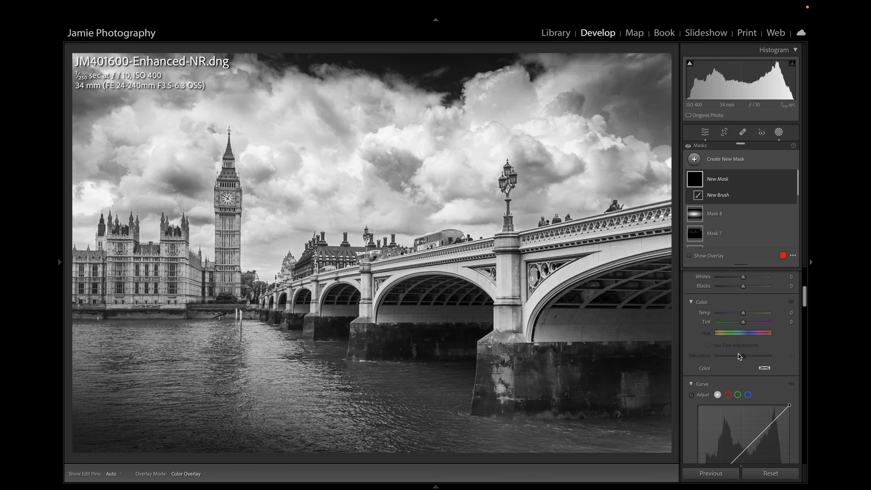
left_click(737, 329)
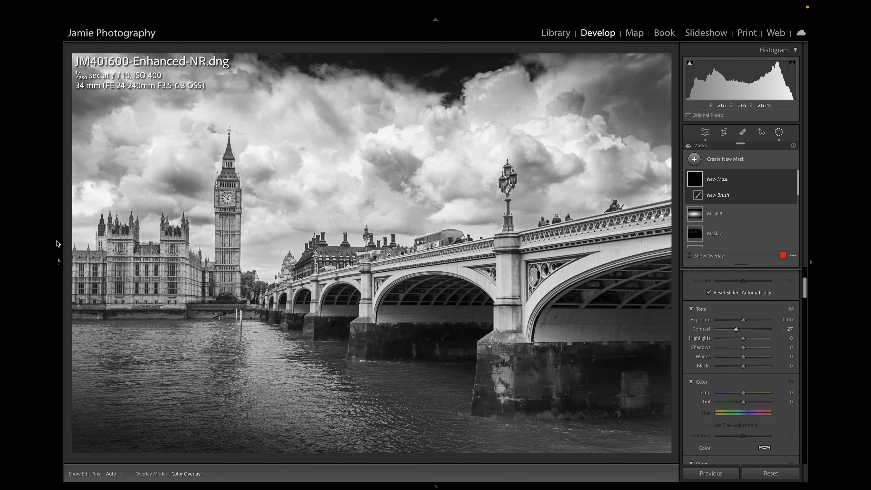
Step: Paint the softening brush mask over the Parliament buildings and clock tower, and close the masking tools
key("h")
mouse_move(177, 234)
left_mouse_down()
mouse_move(219, 289)
mouse_move(75, 284)
left_mouse_up()
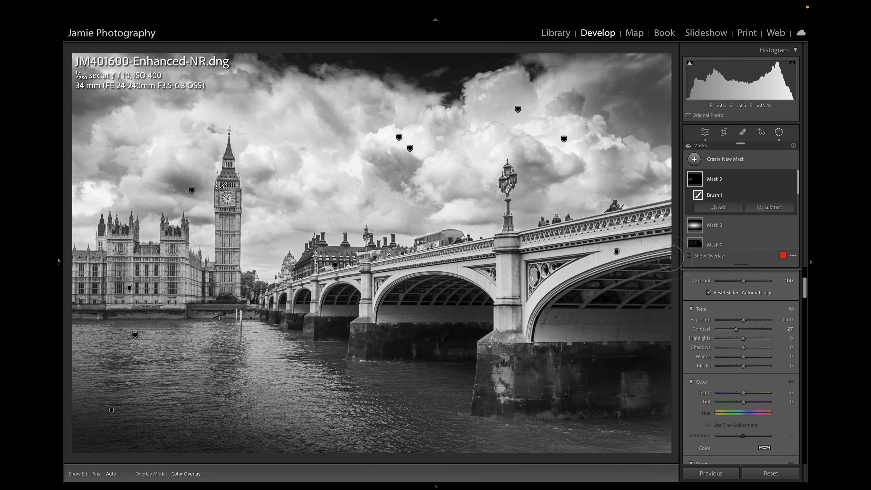
scroll(732, 299, "up", 3)
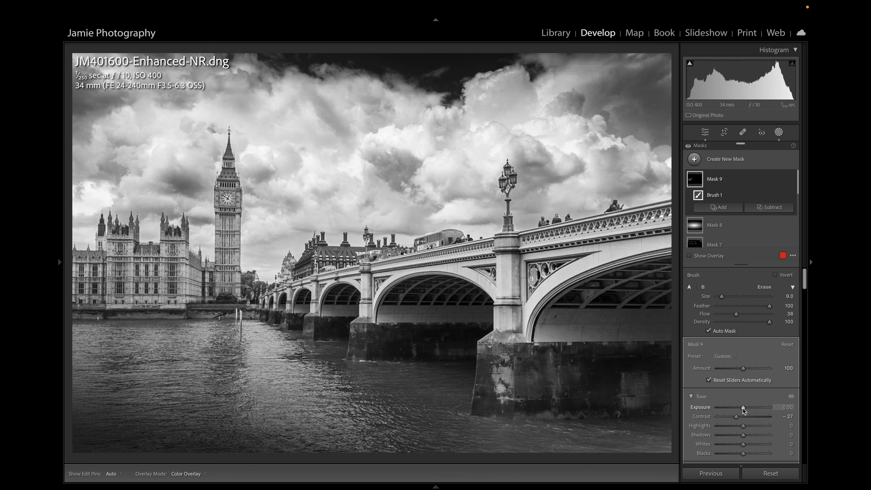
left_click_drag(742, 408, 743, 409)
left_click(779, 132)
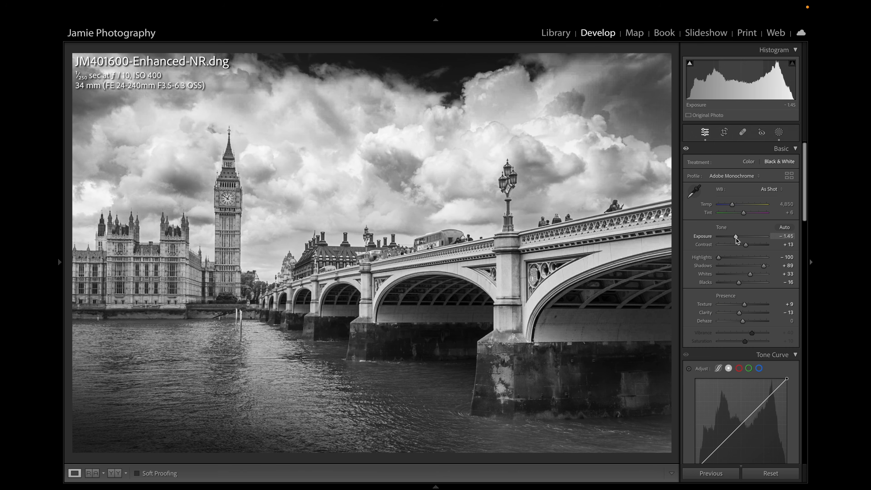
Step: Fine-tune the enhanced photo's overall Exposure to -1.60
left_click_drag(736, 240, 735, 240)
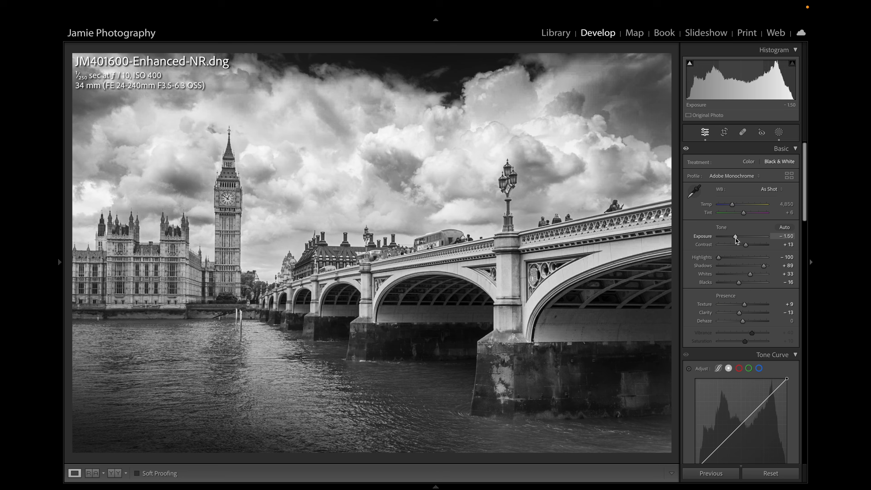
left_click_drag(736, 238, 734, 239)
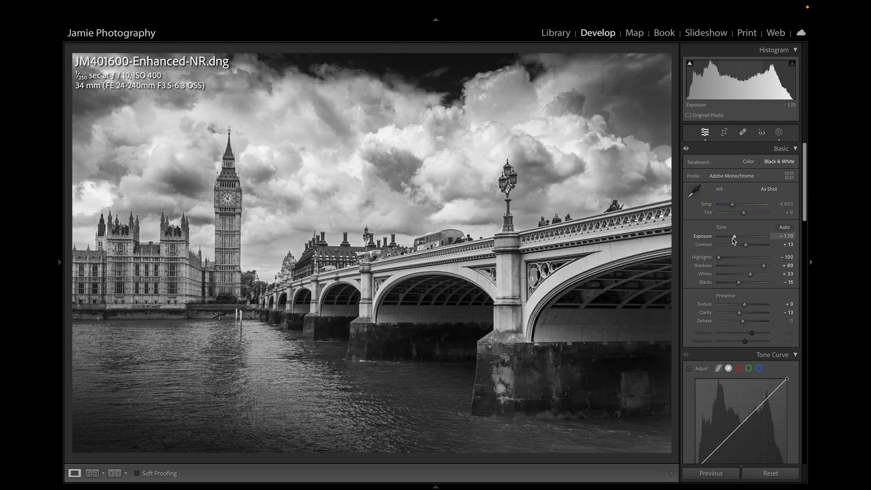
left_click_drag(735, 239, 737, 239)
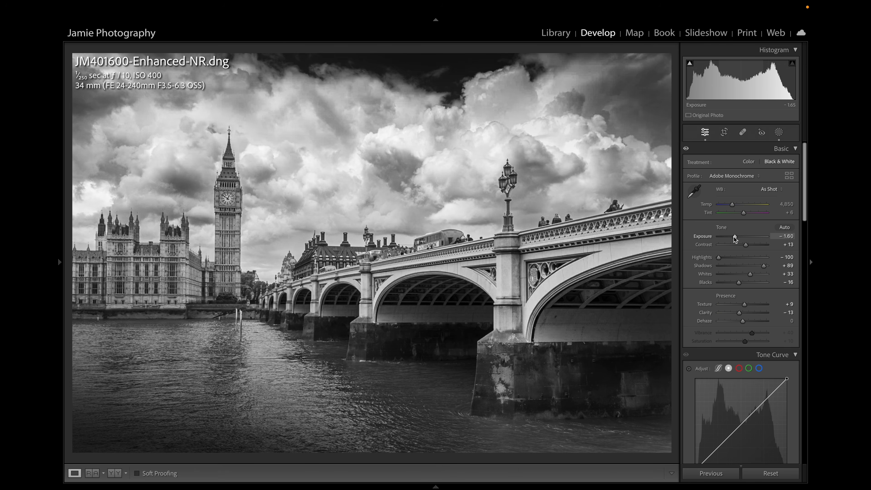